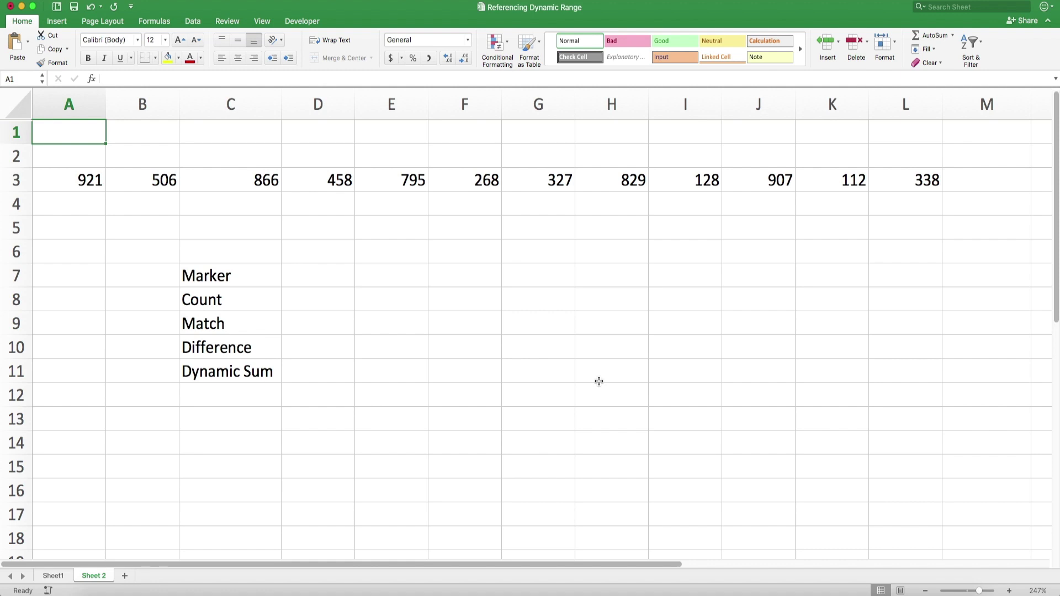
Step: Try an x marker in D2 and check the sum of the row-3 numbers after it
drag(97, 184, 894, 184)
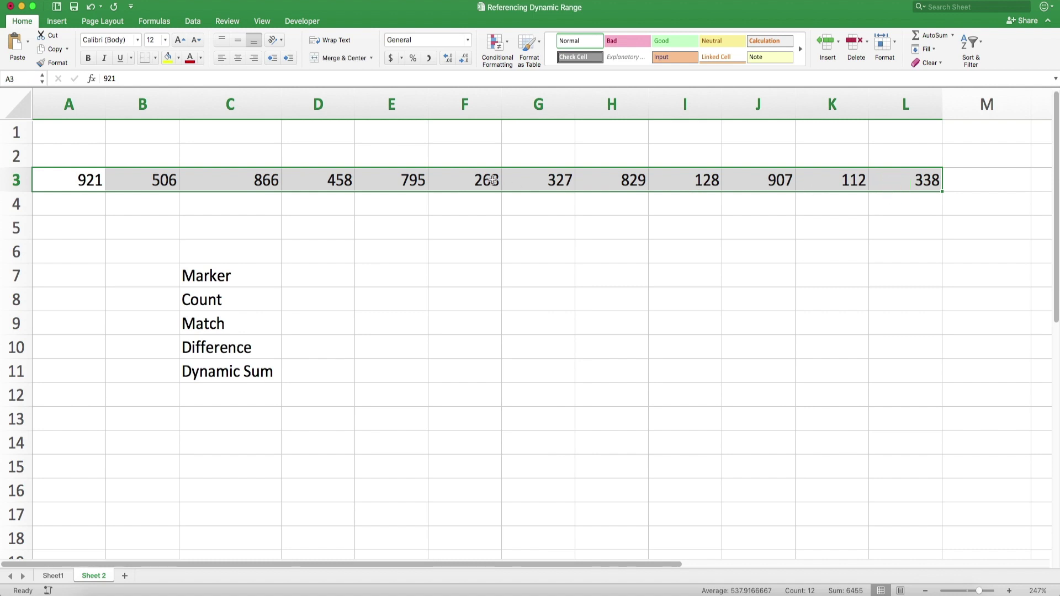
click(312, 159)
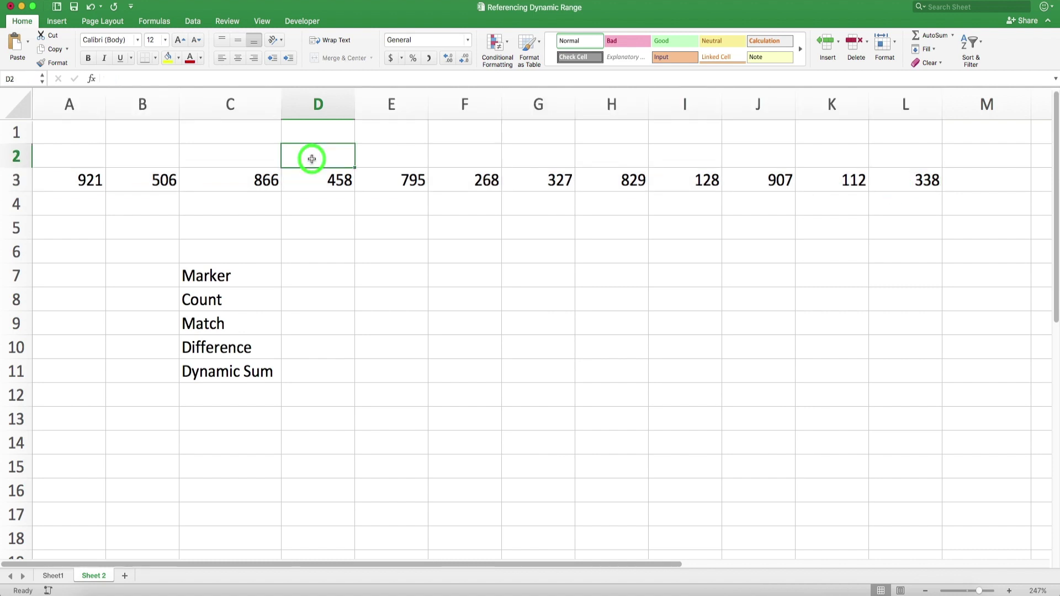
text(X)
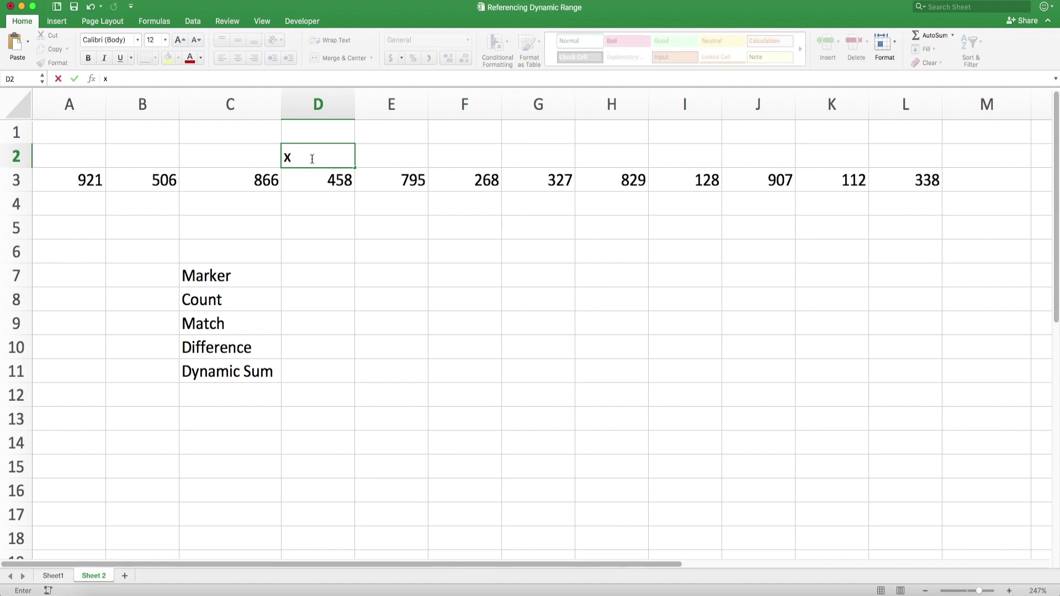
key(Return)
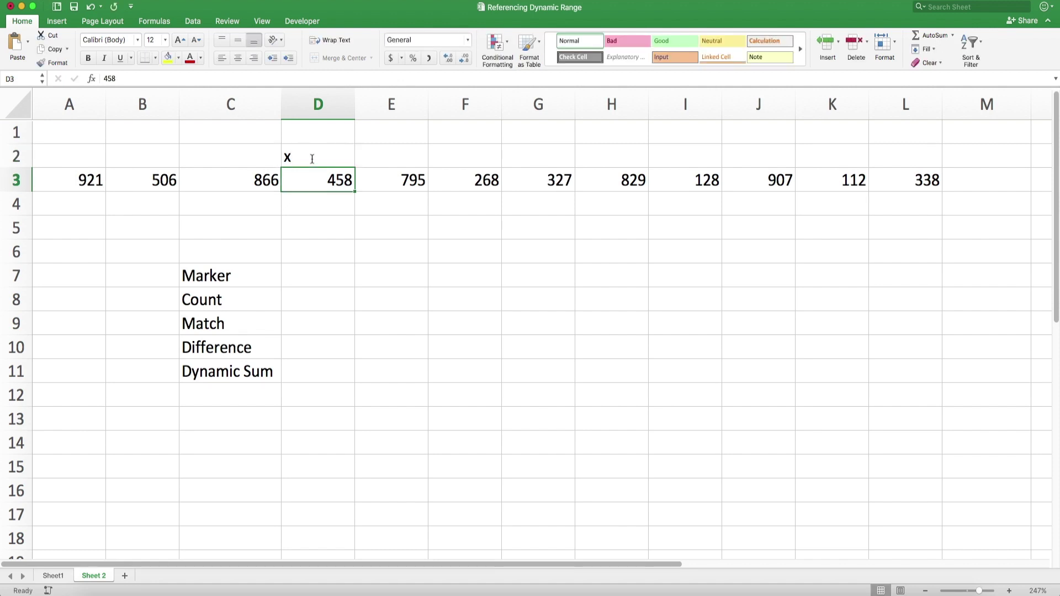
drag(376, 178, 902, 177)
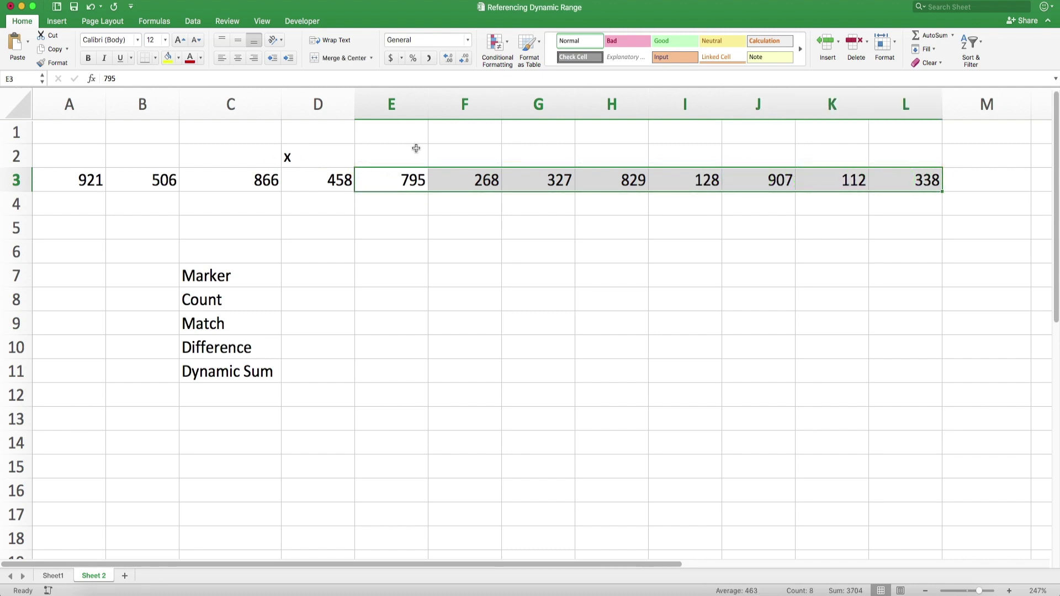
Step: Clear D2, then put the x marker in G2 above 327 and check the H3:L3 total
click(291, 158)
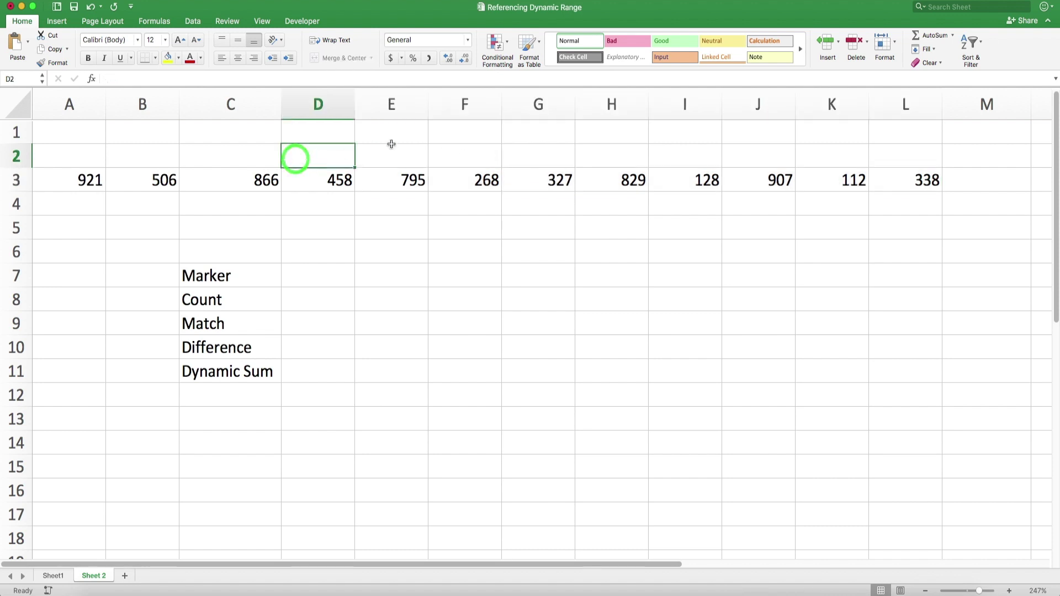
click(524, 157)
text(x)
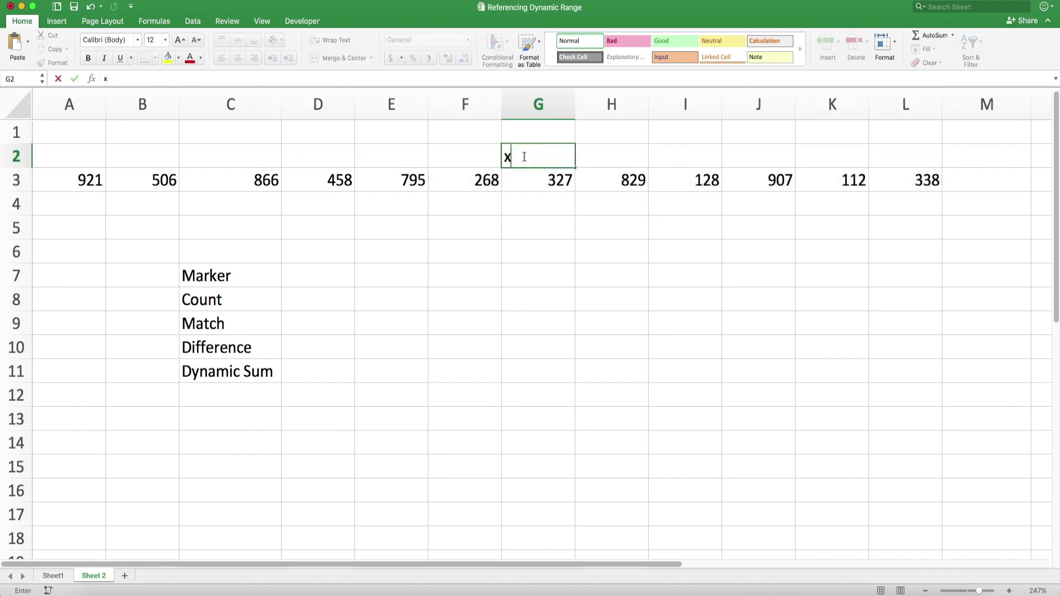
key(Return)
drag(591, 182, 922, 182)
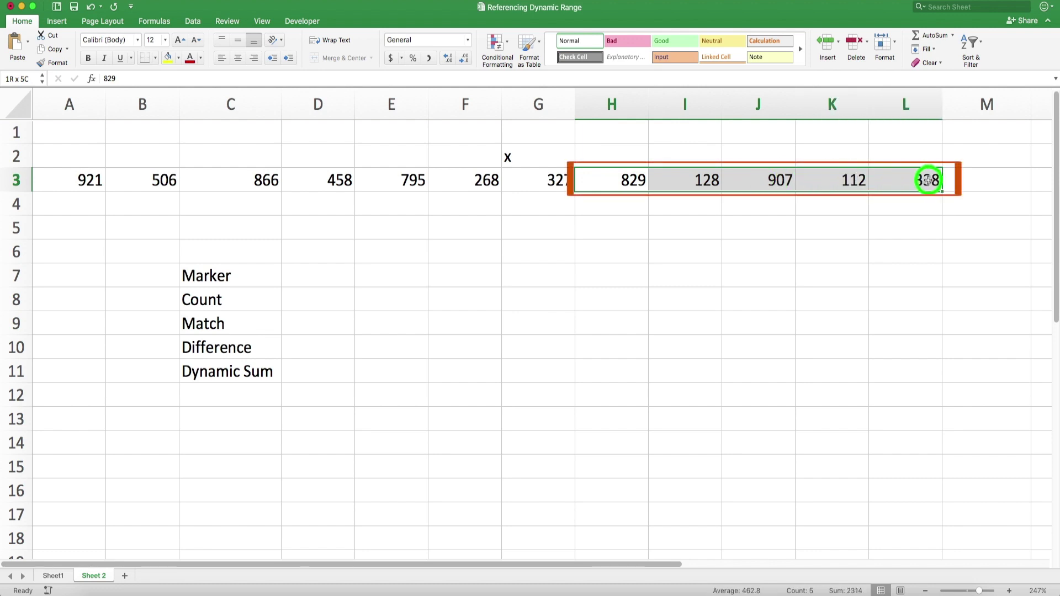
click(612, 231)
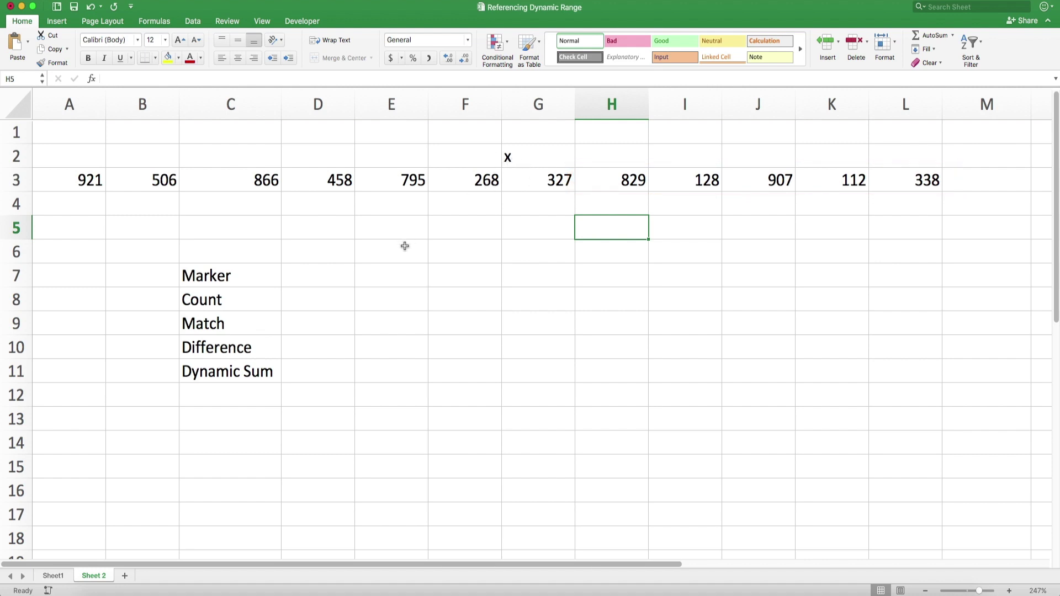
click(926, 207)
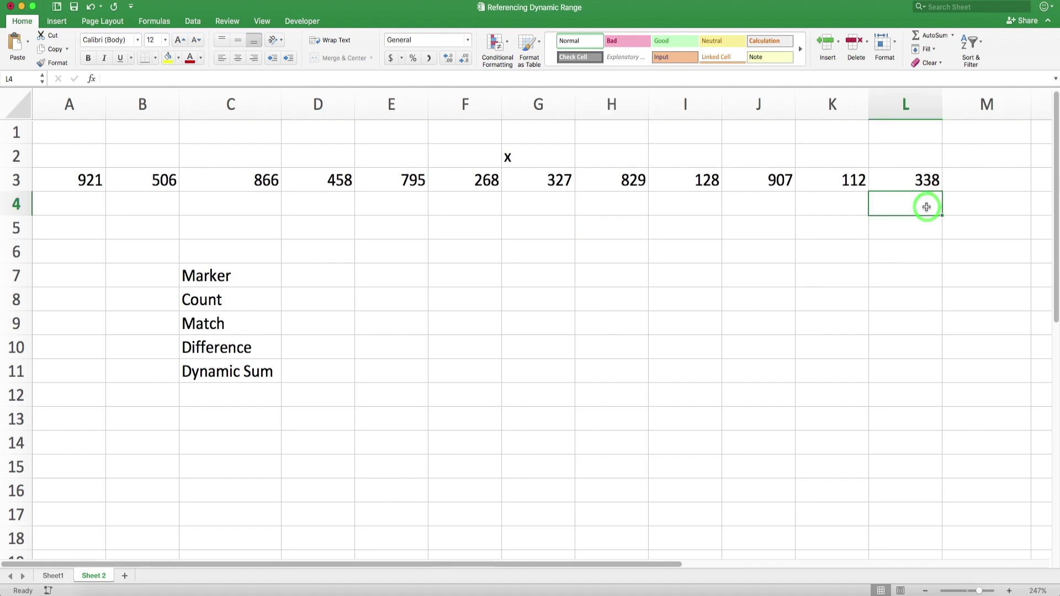
Step: Enter =SUM(L3:$L$3) in L4 and fill it left across row 4 to A4
text(=)
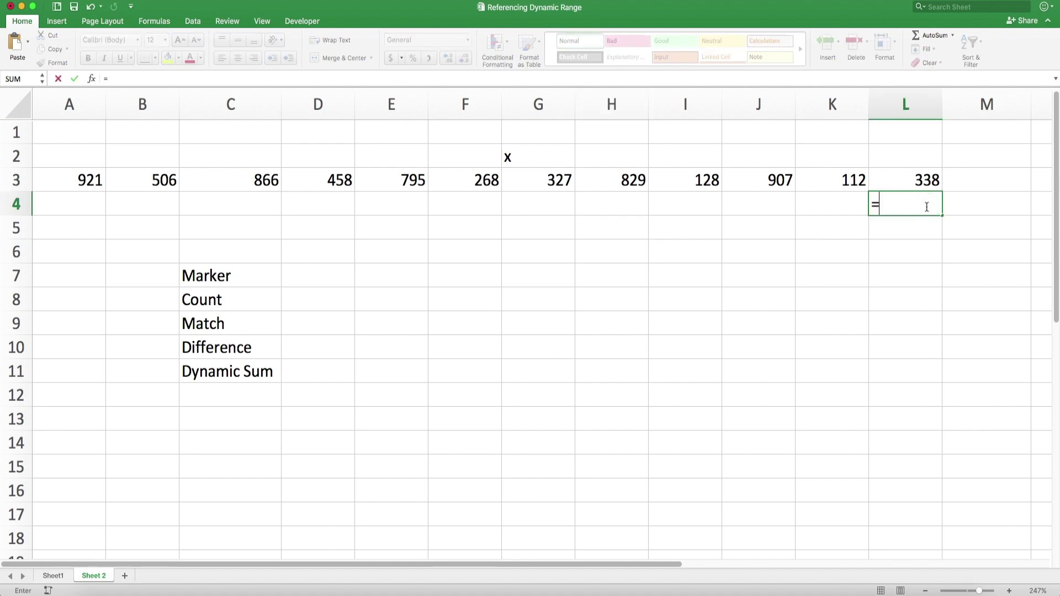
text(sum()
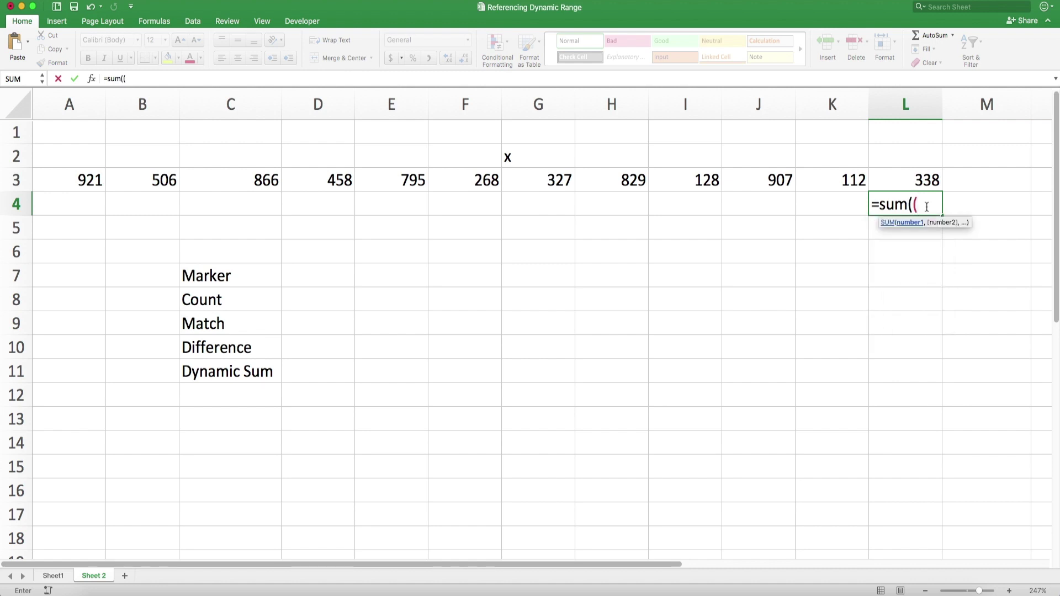
click(919, 182)
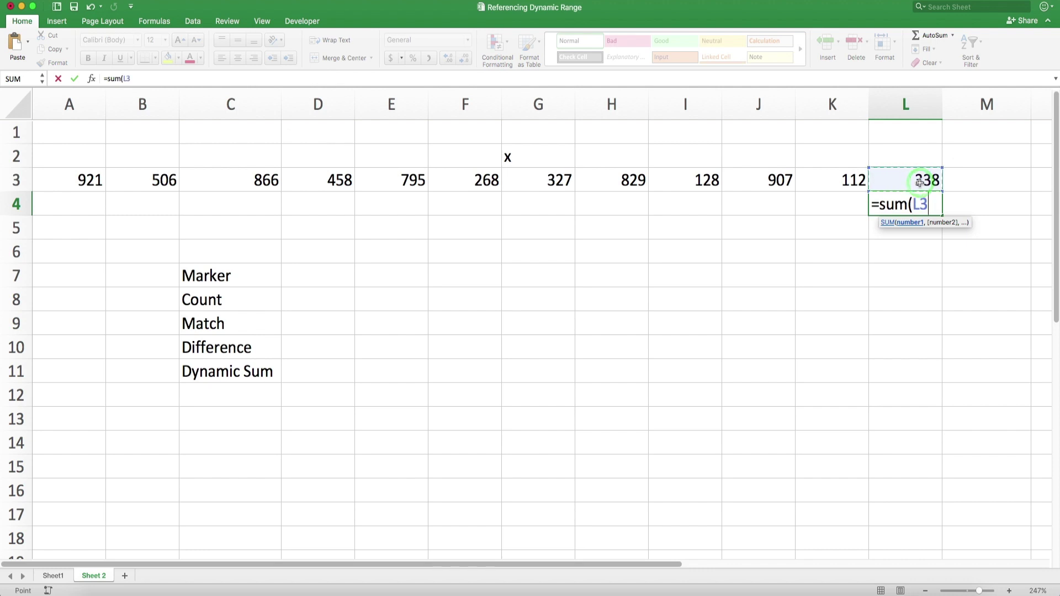
text(:)
click(919, 183)
key(super+t)
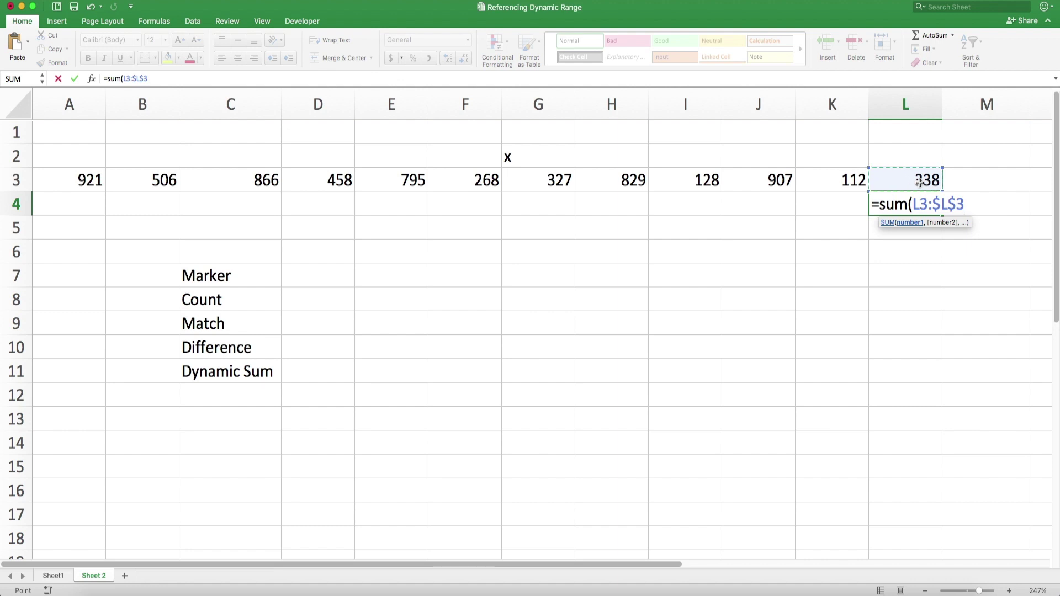
key(Return)
drag(942, 217, 61, 204)
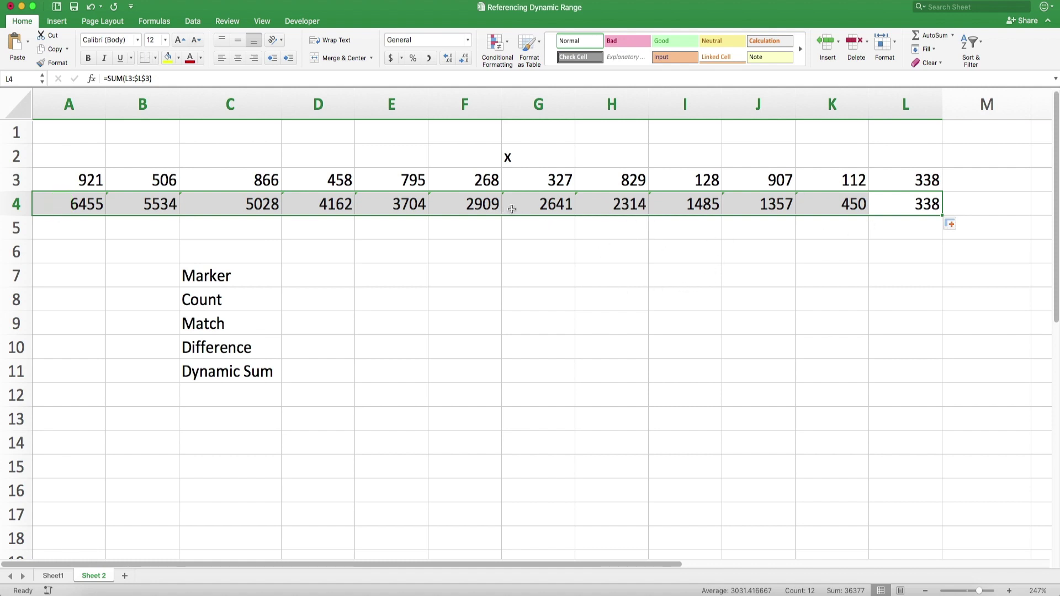
Step: Verify that H4's running sum of 2314 matches the selected values after the marker
click(629, 203)
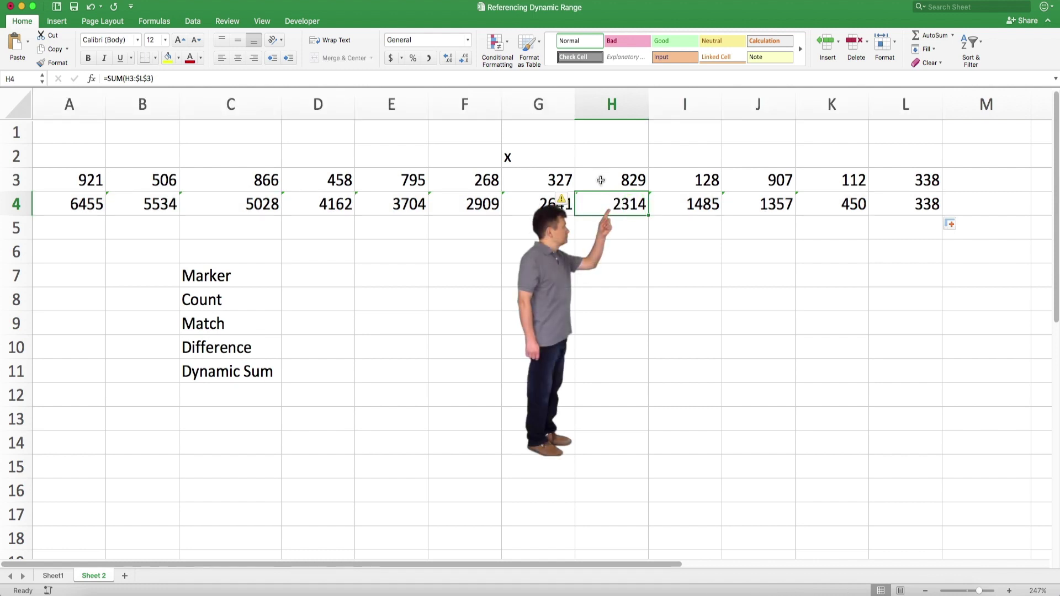
click(647, 179)
drag(647, 180, 910, 178)
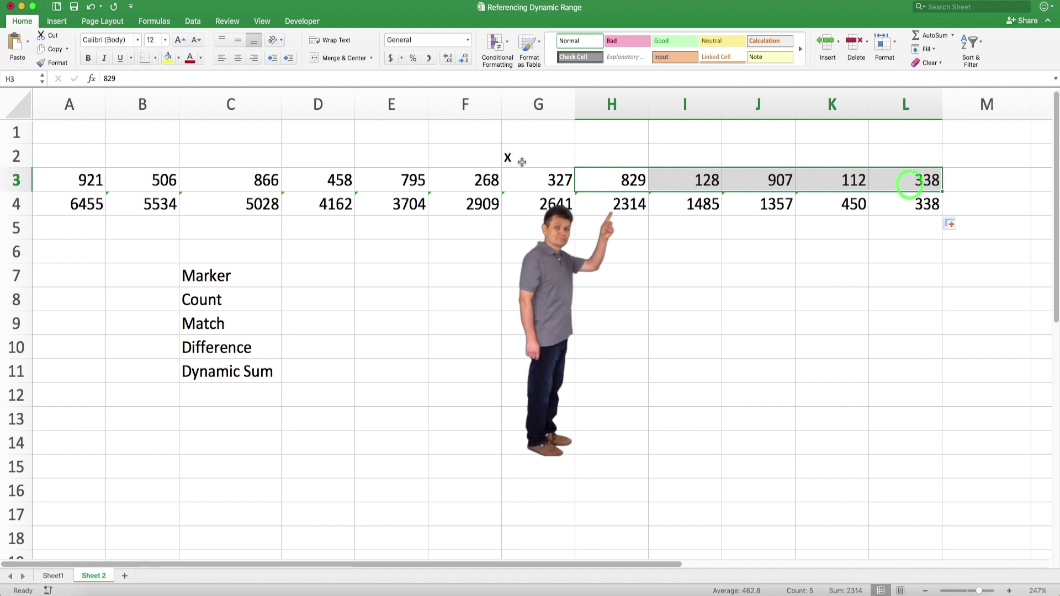
click(596, 203)
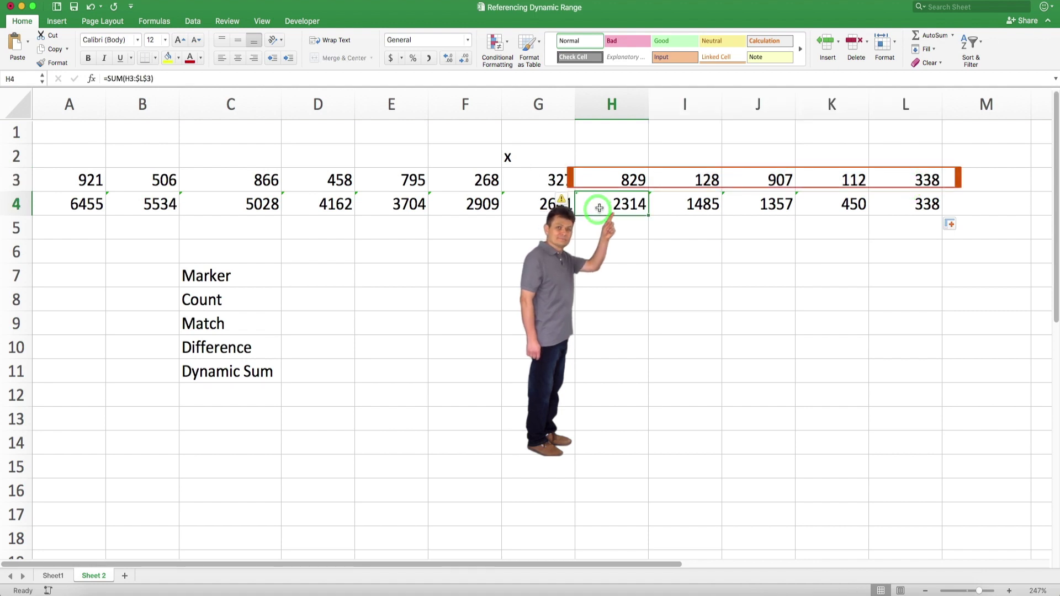
click(333, 277)
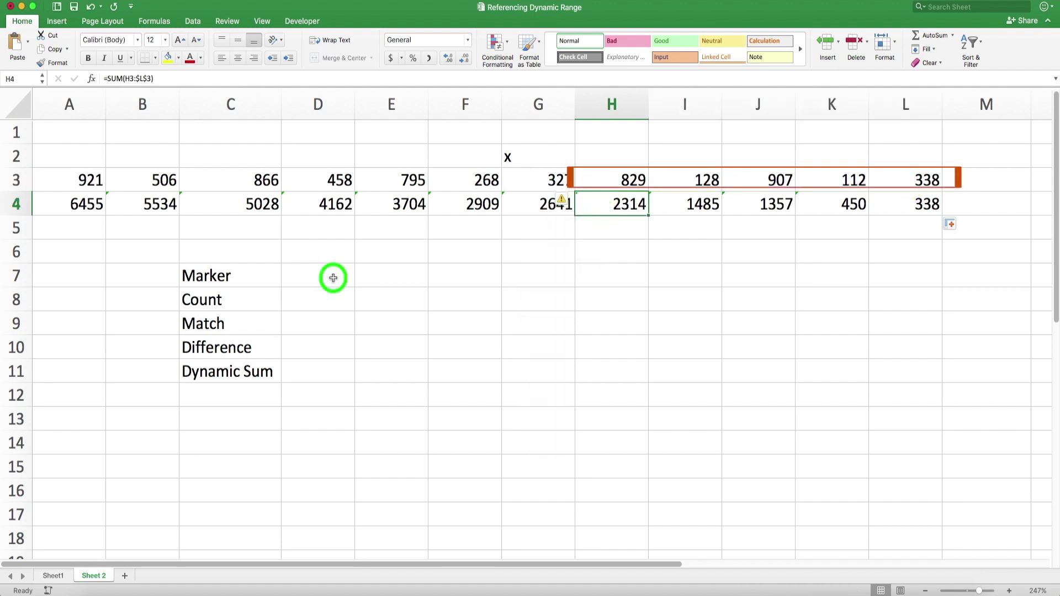
Step: Enter x as the marker in D7 and =COUNT(A3:L3) in D8, returning 12
text(x)
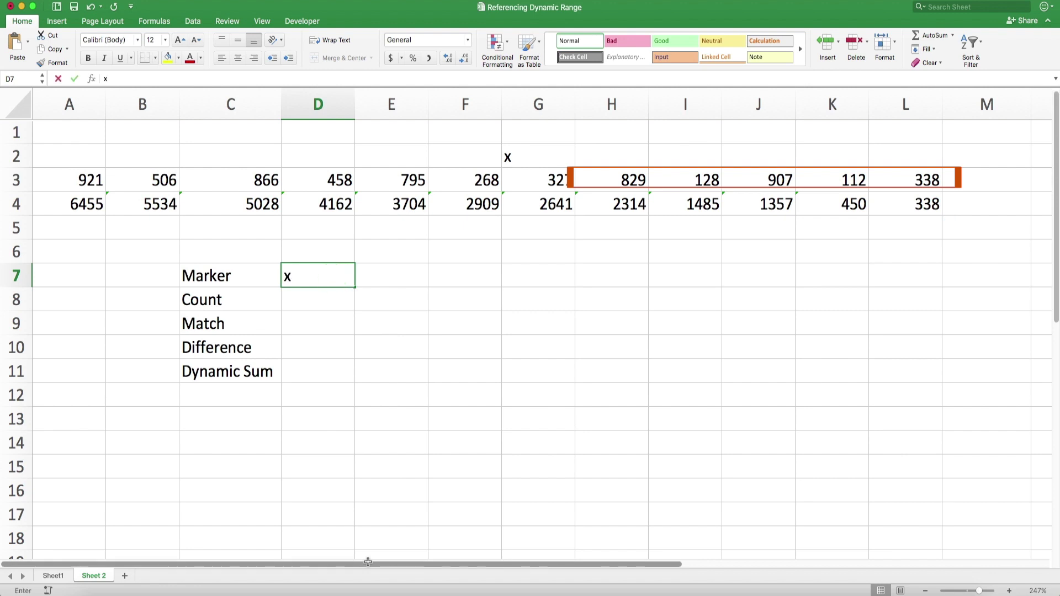
key(Return)
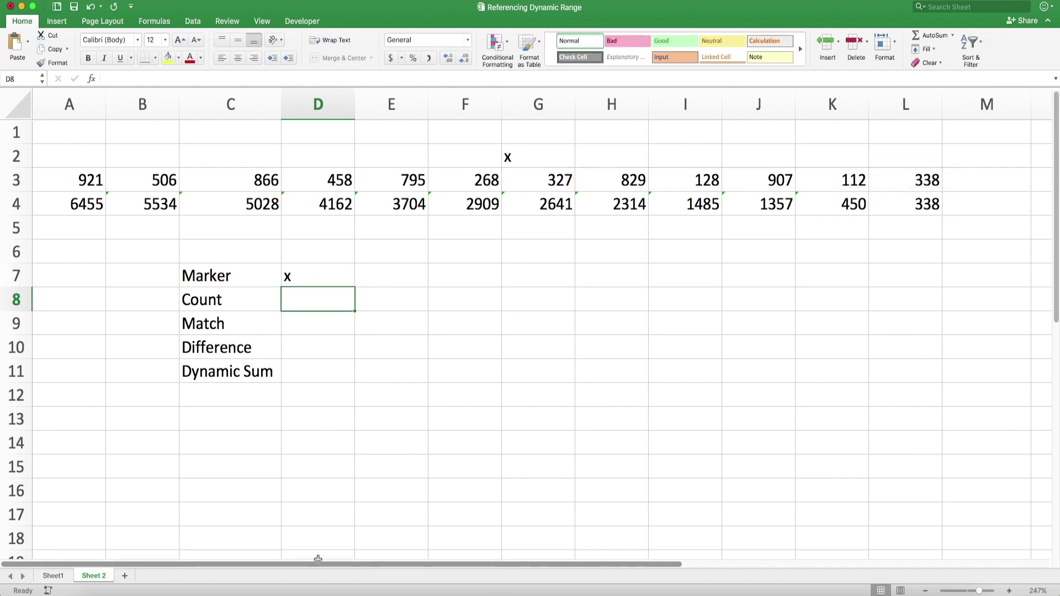
text(=)
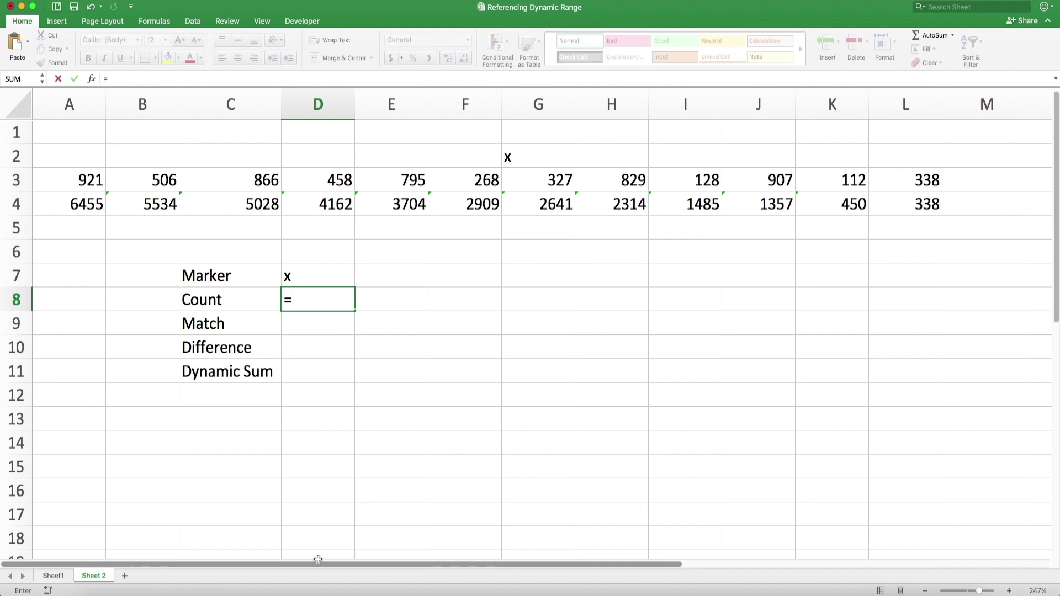
text(count)
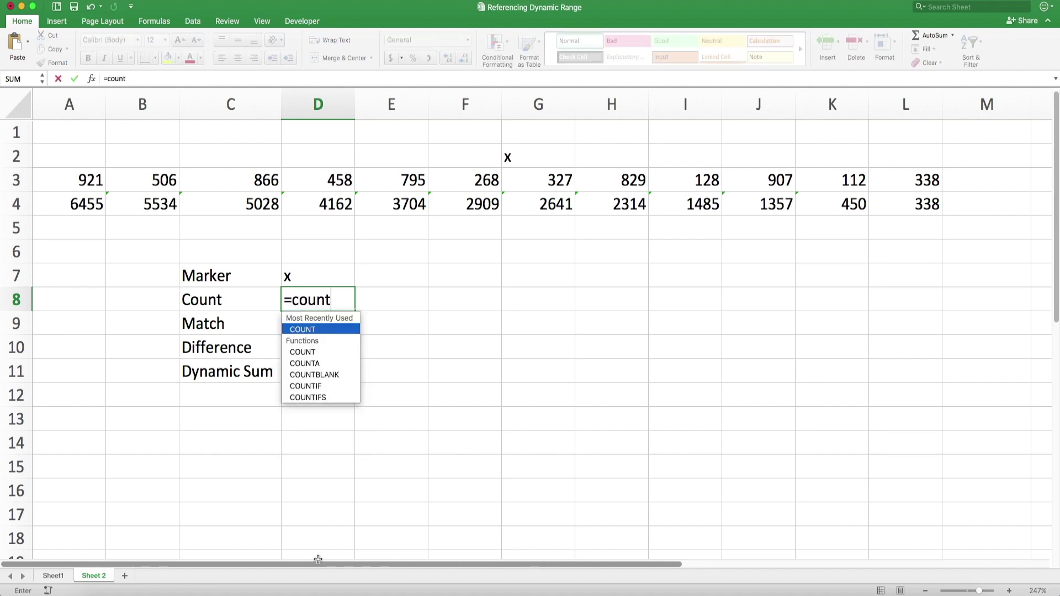
text(()
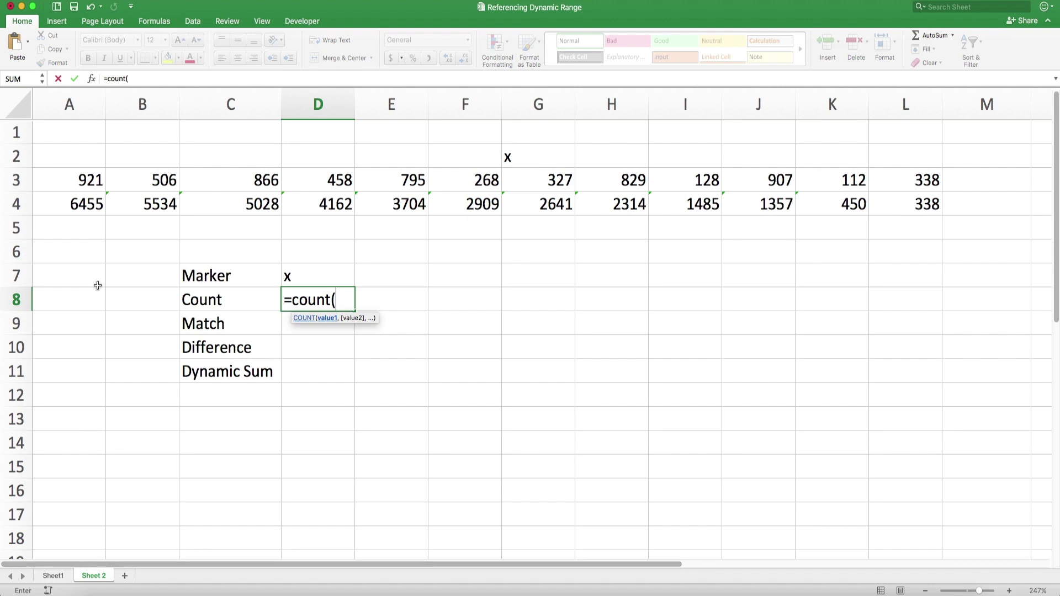
drag(60, 184, 895, 189)
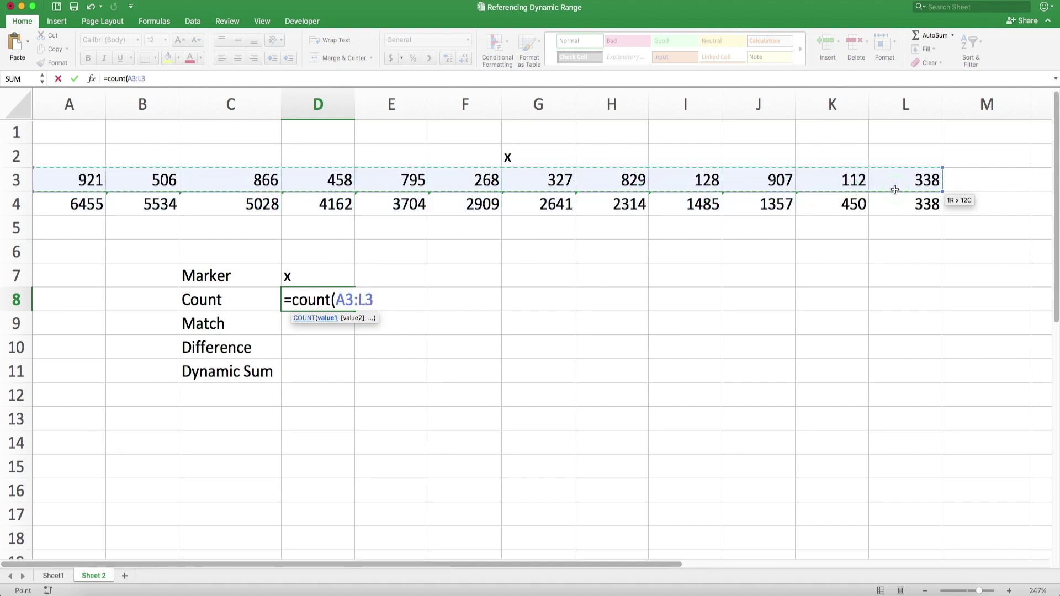
key(Return)
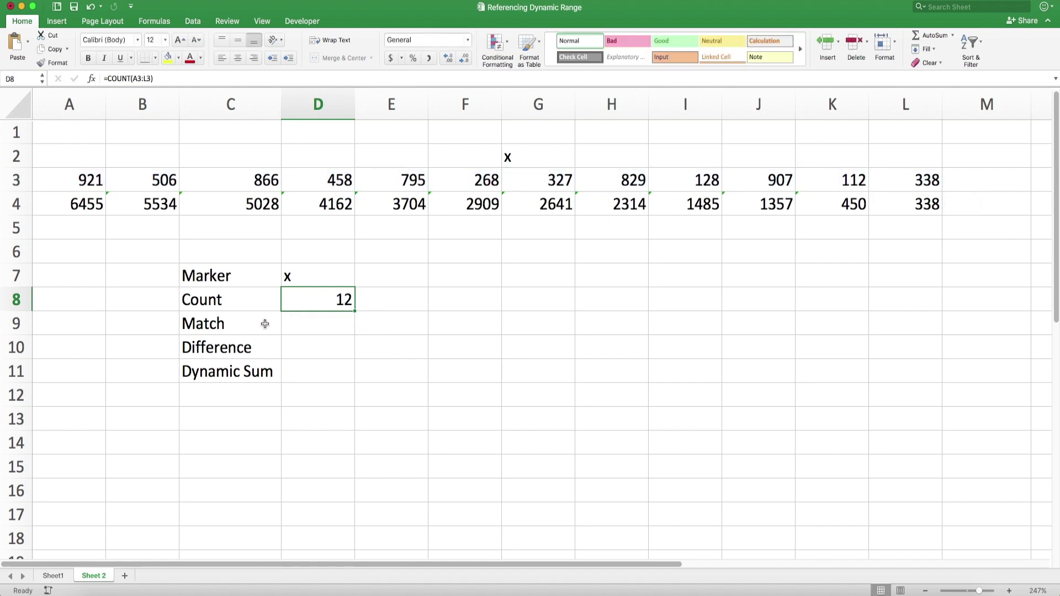
click(303, 324)
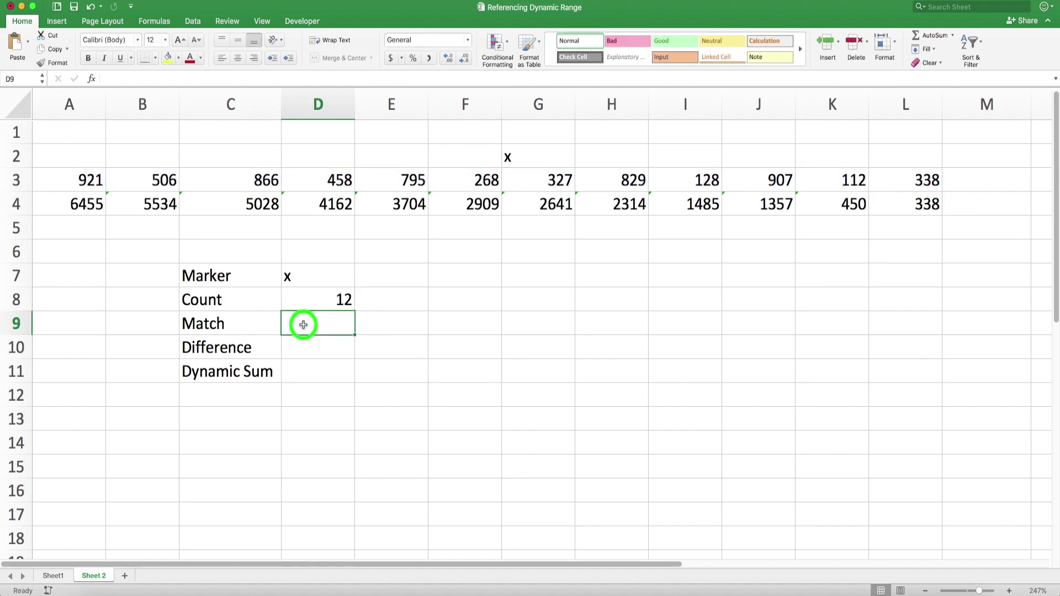
Step: Enter =MATCH(D7,A2:L2,0) in D9 to locate the x marker's column in row 2
click(510, 158)
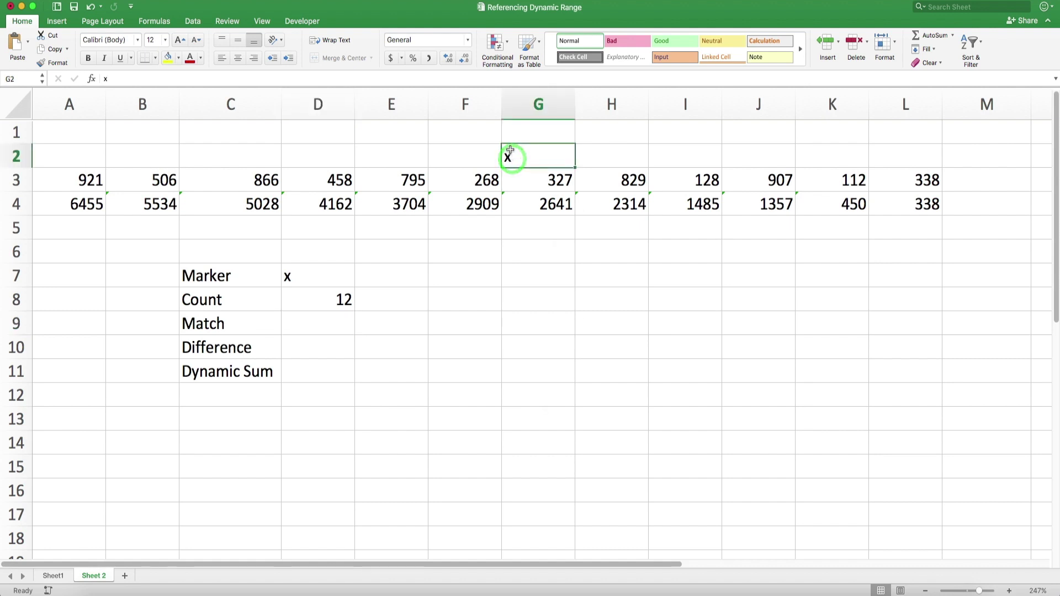
drag(68, 155, 525, 160)
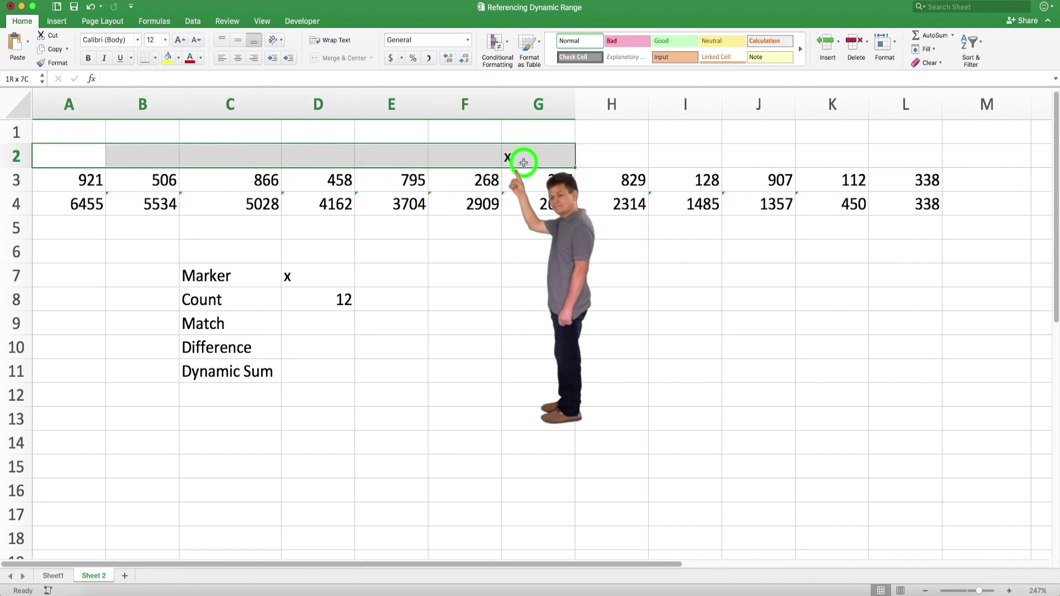
click(313, 326)
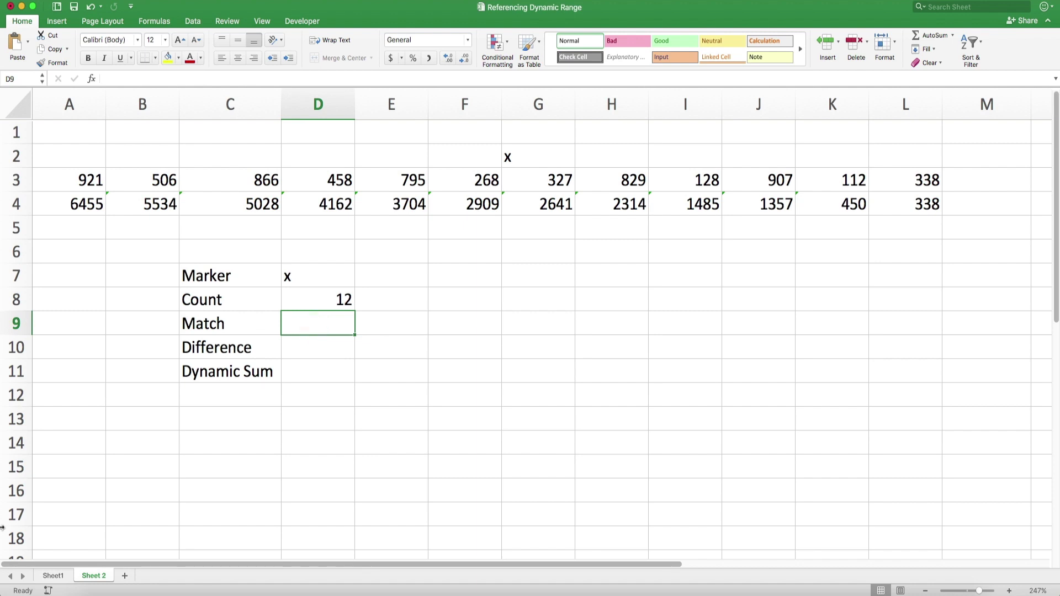
text(=match)
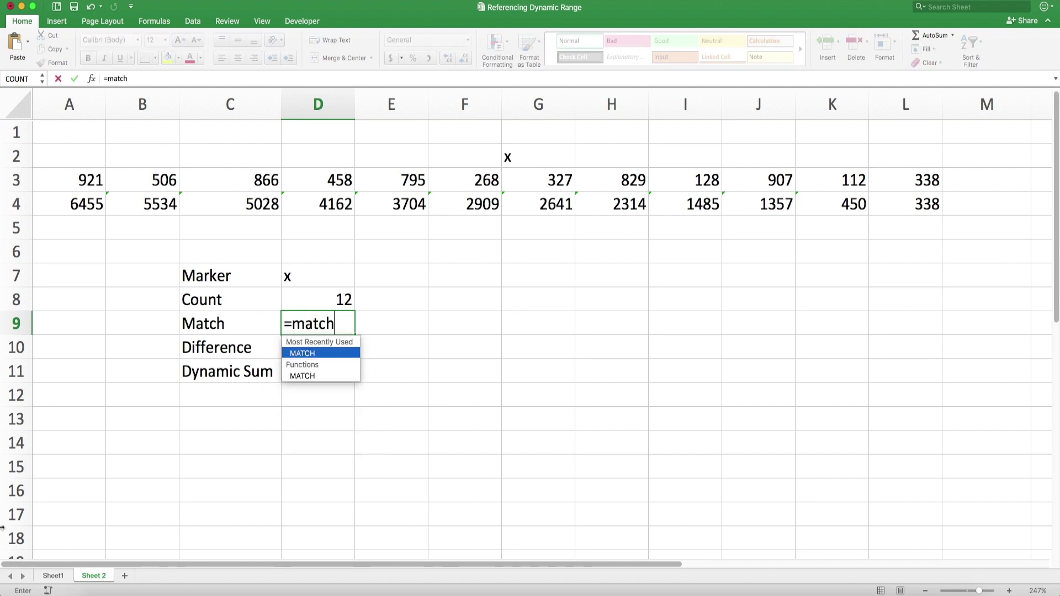
text(()
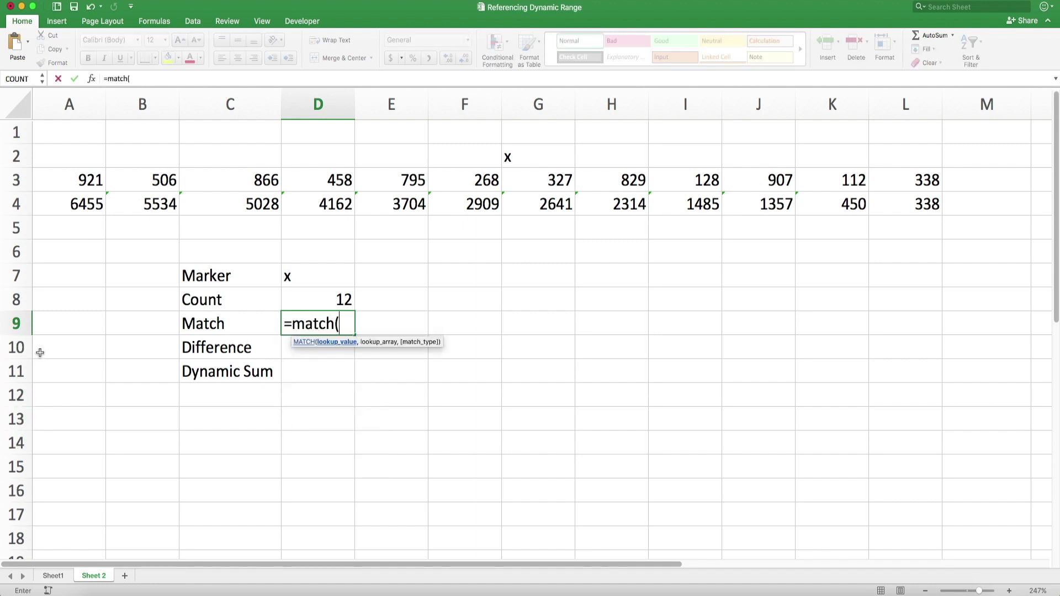
click(302, 281)
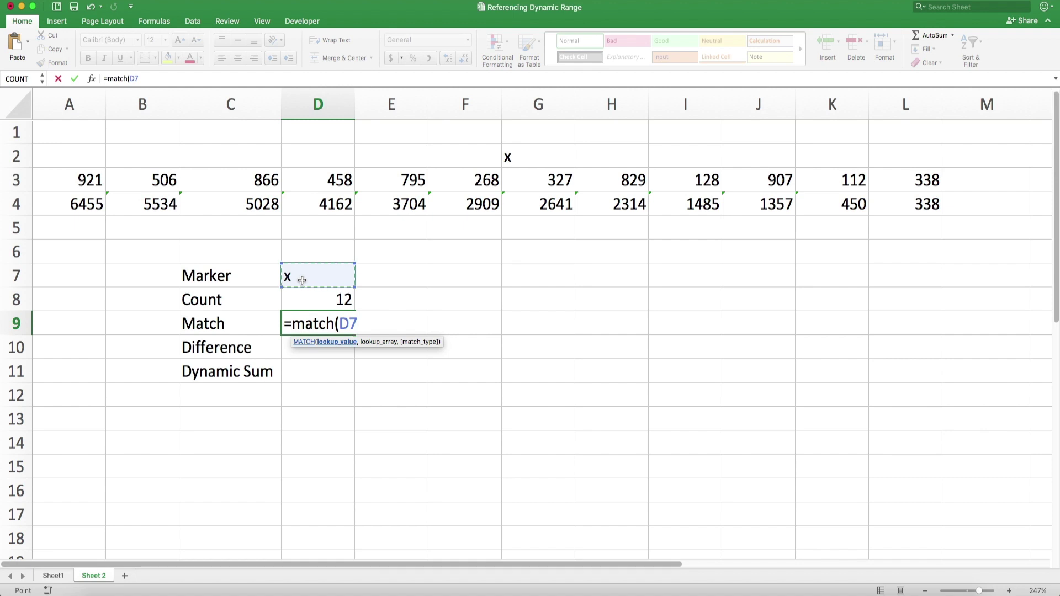
text(,)
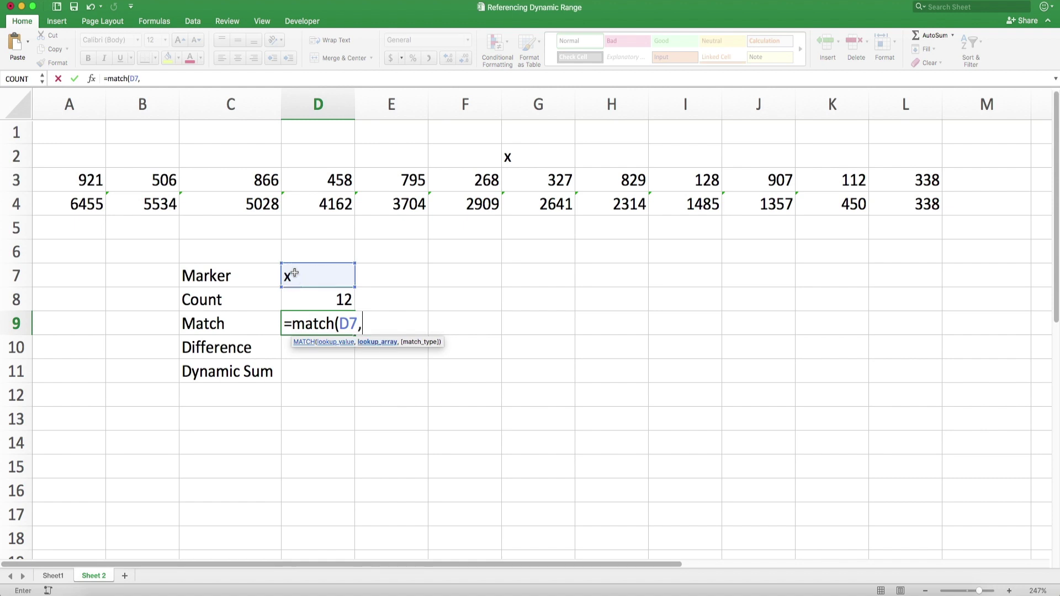
click(72, 156)
drag(72, 156, 900, 153)
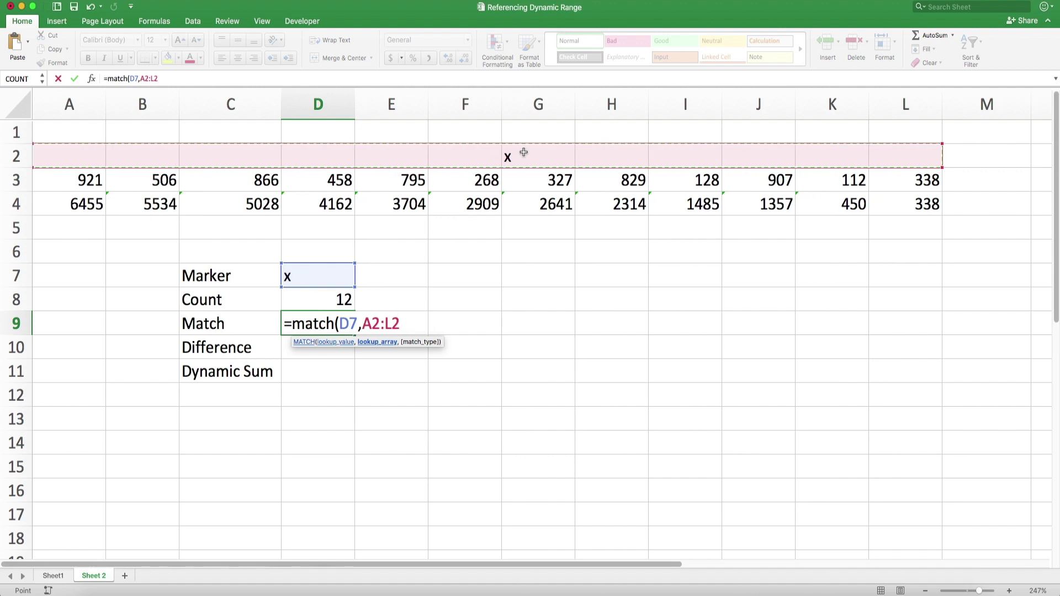
text(,0)
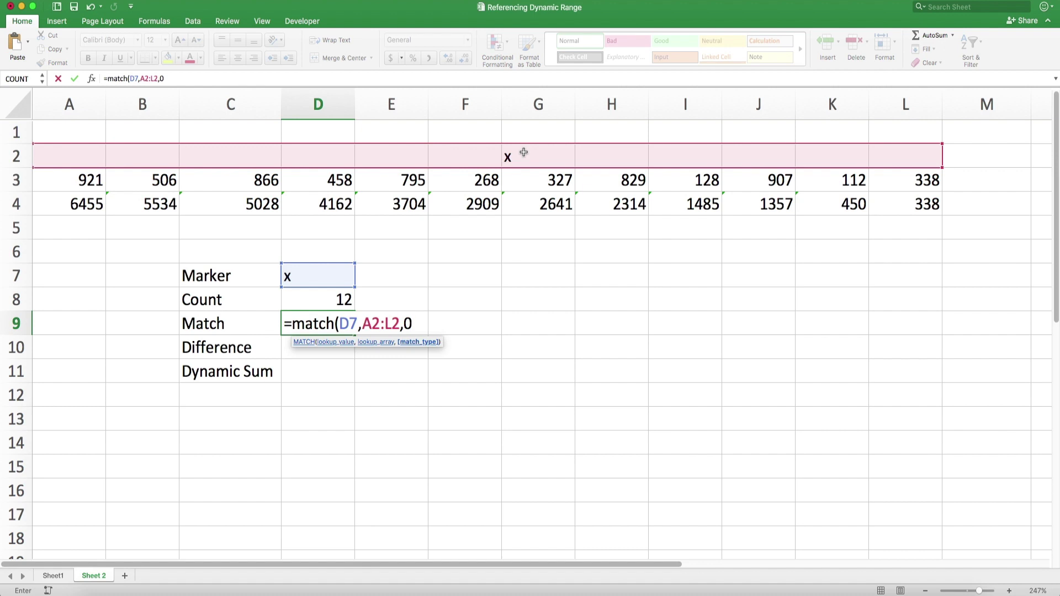
text())
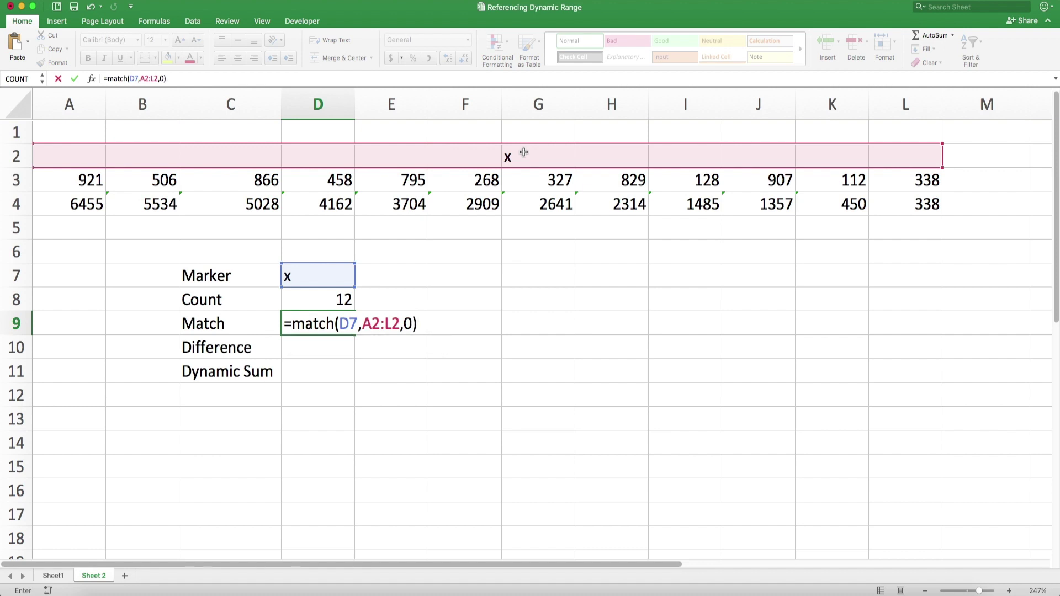
key(Return)
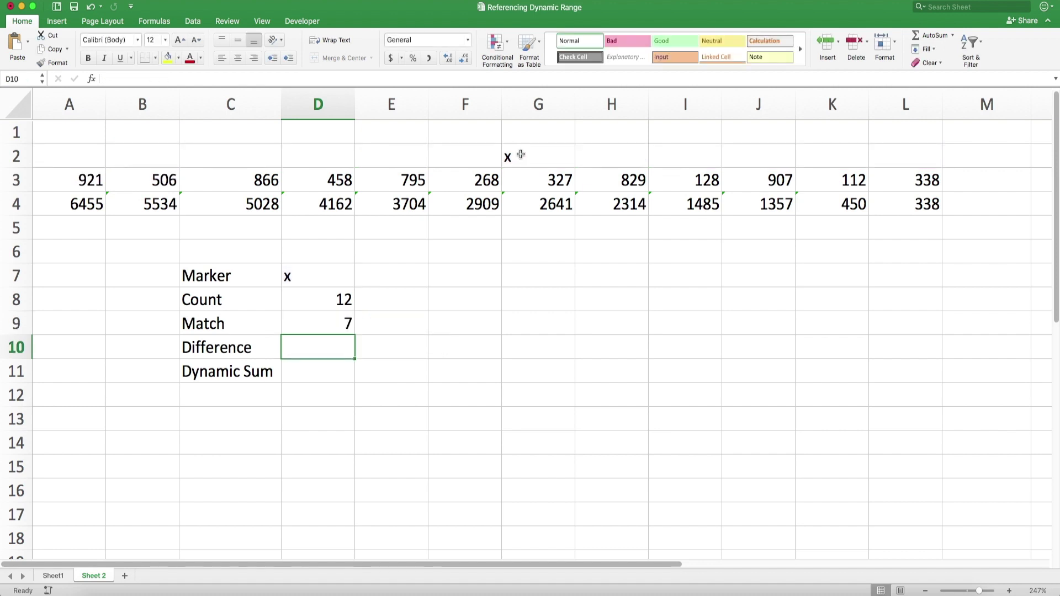
Step: Drag the x marker from G2 to E2 so Match returns 5
click(521, 156)
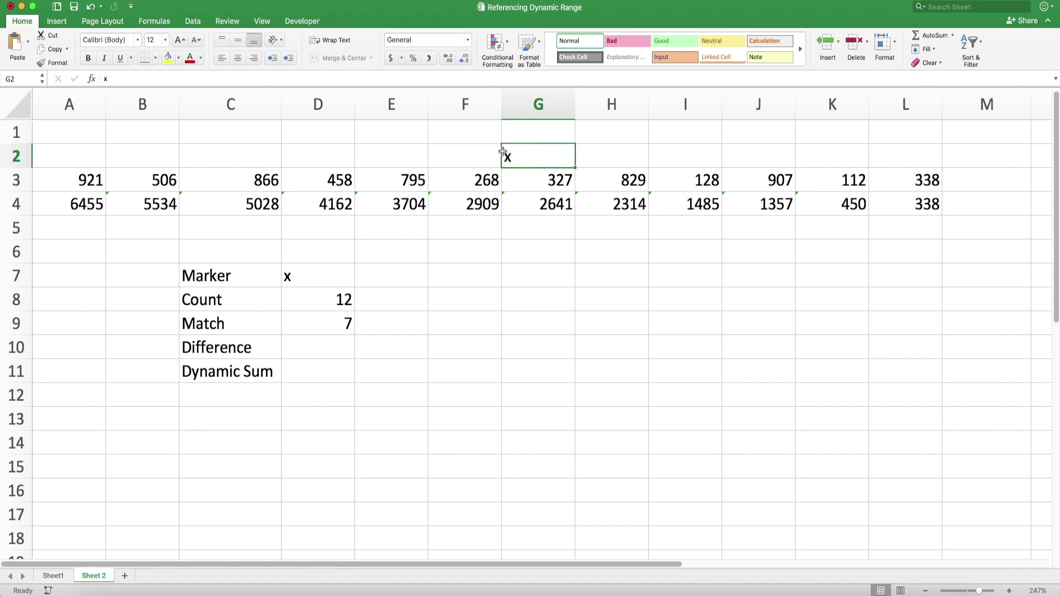
drag(500, 151, 388, 155)
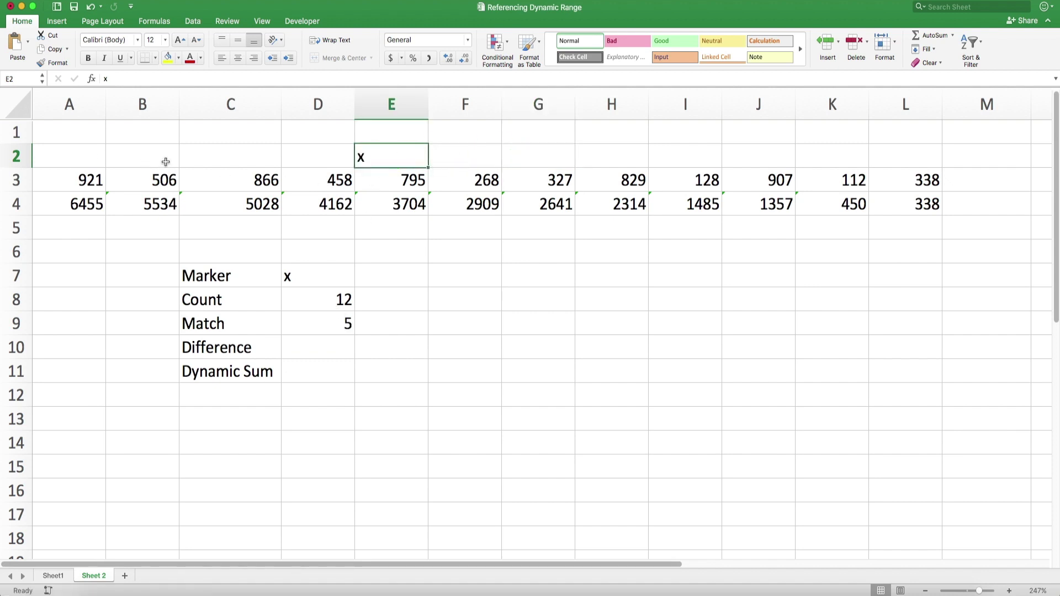
click(303, 348)
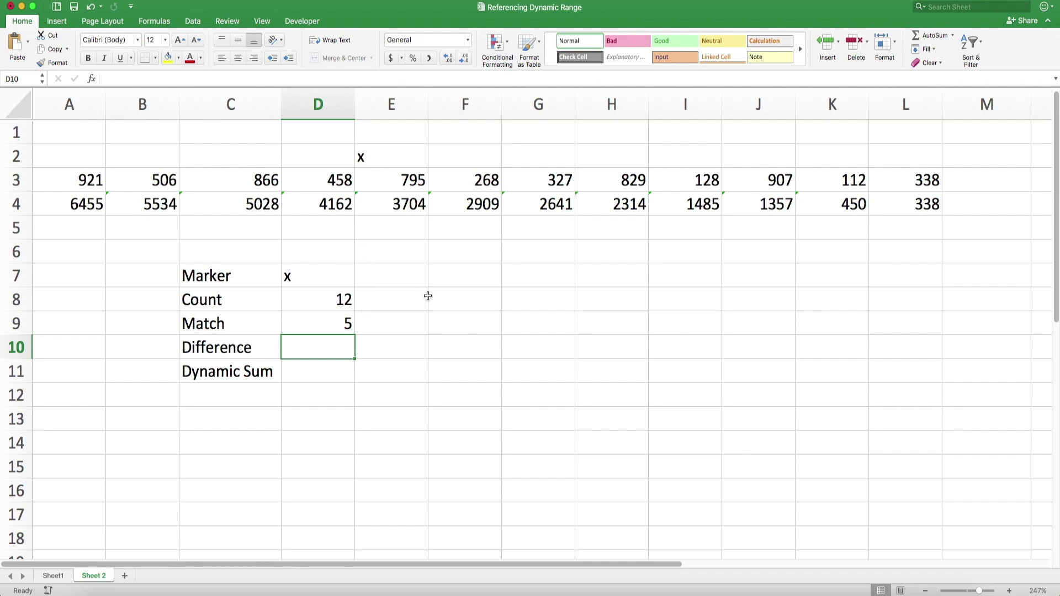
Step: Enter =D8-D9 in D10, giving 7, and select F3:L3 to confirm the count
text(=)
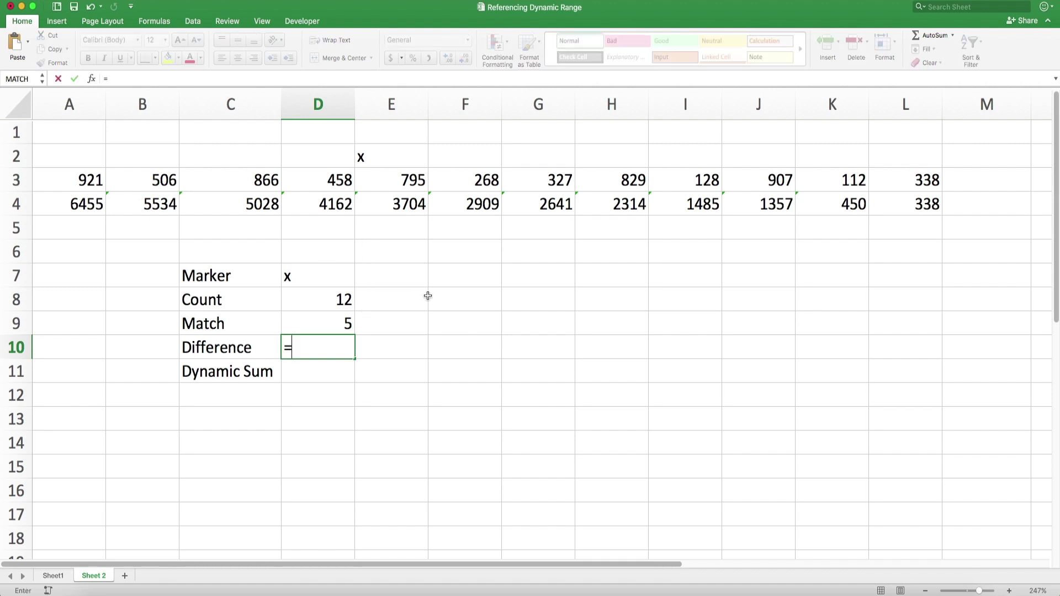
key(Up)
key(Up)
text(-)
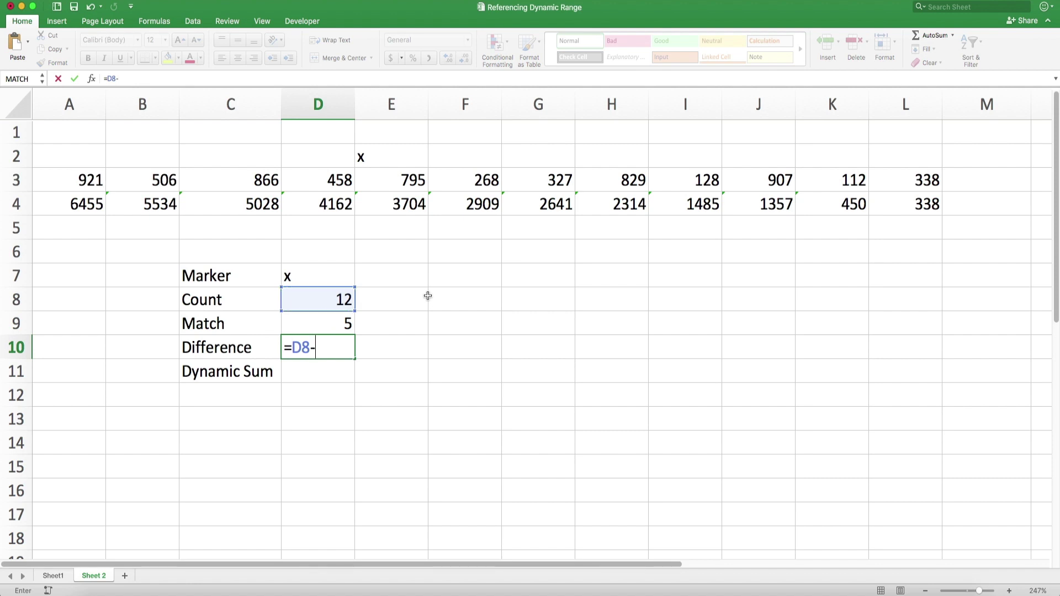
key(Up)
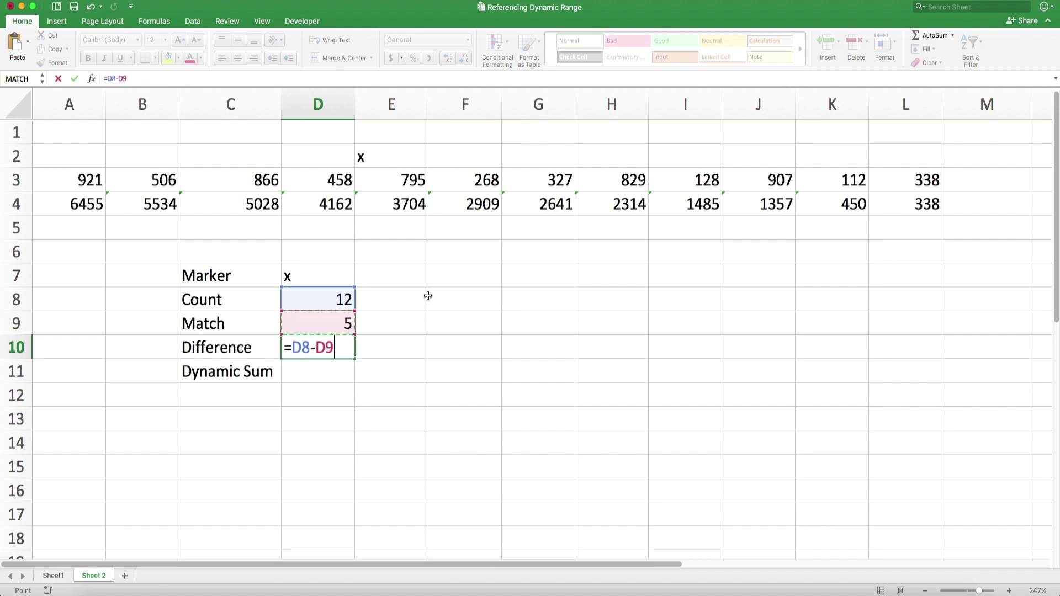
key(Return)
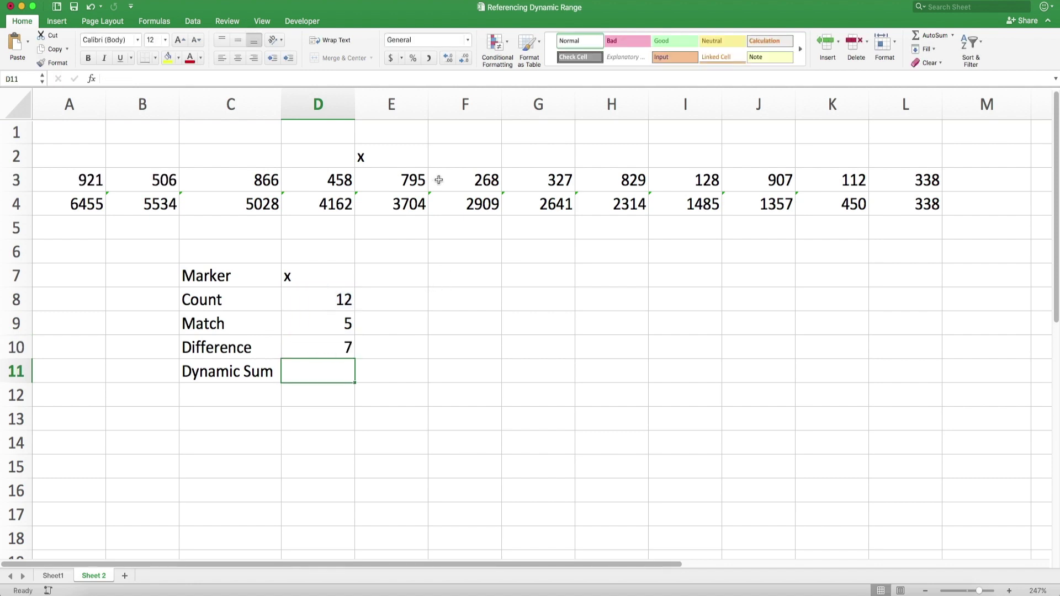
drag(439, 180, 900, 189)
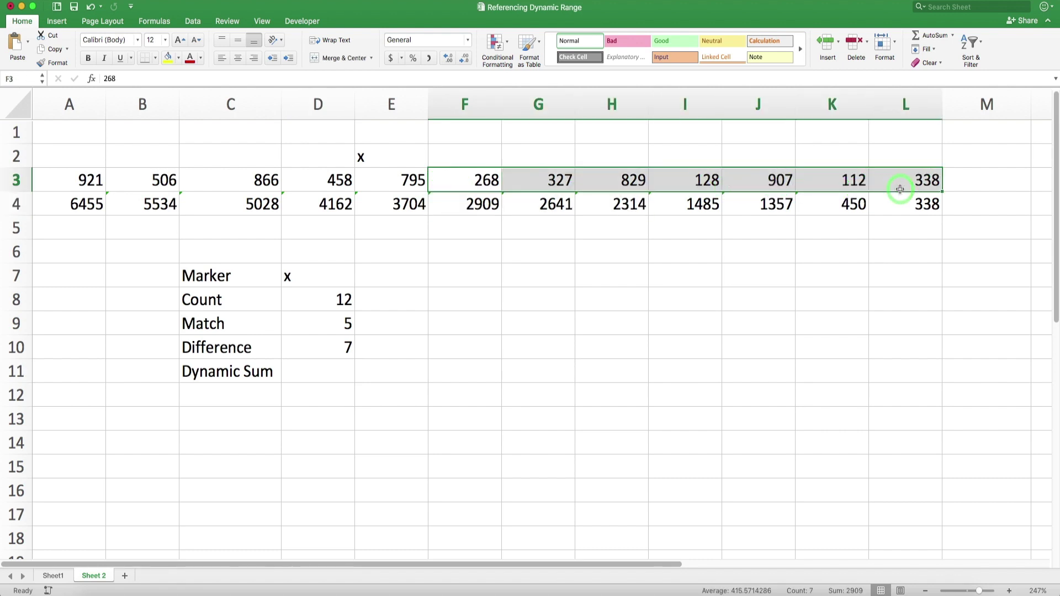
Step: In D11, type =sum(offset(A3,0, and reference D9 as the column offset
click(322, 373)
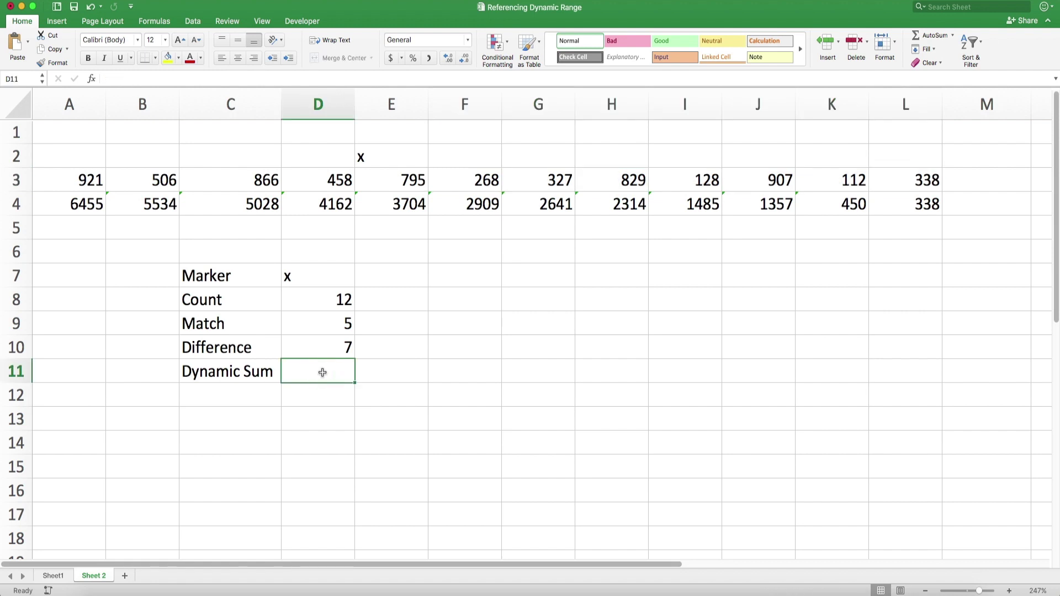
text(=sum()
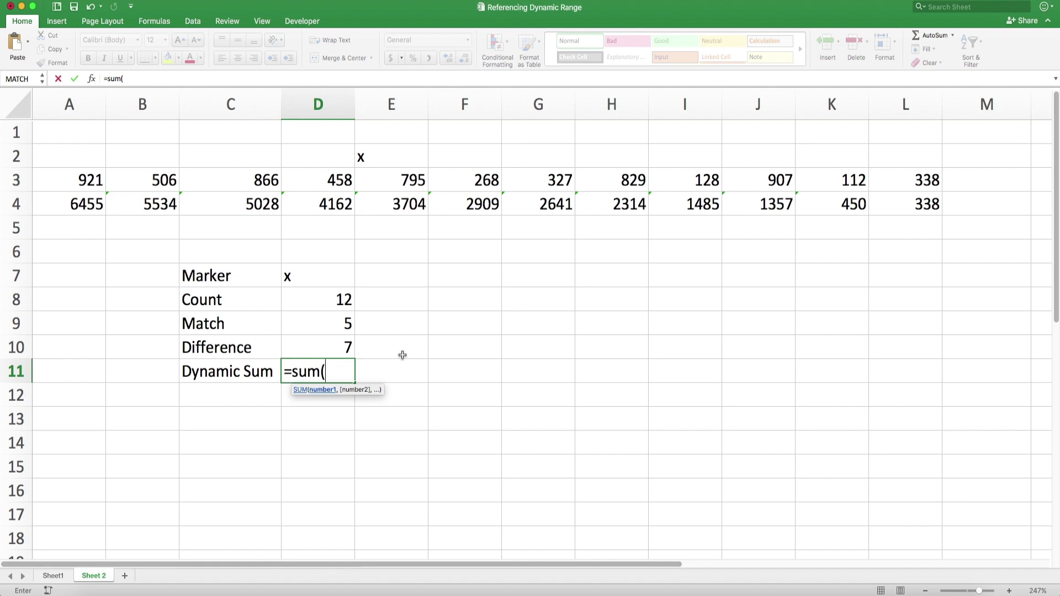
text(offset)
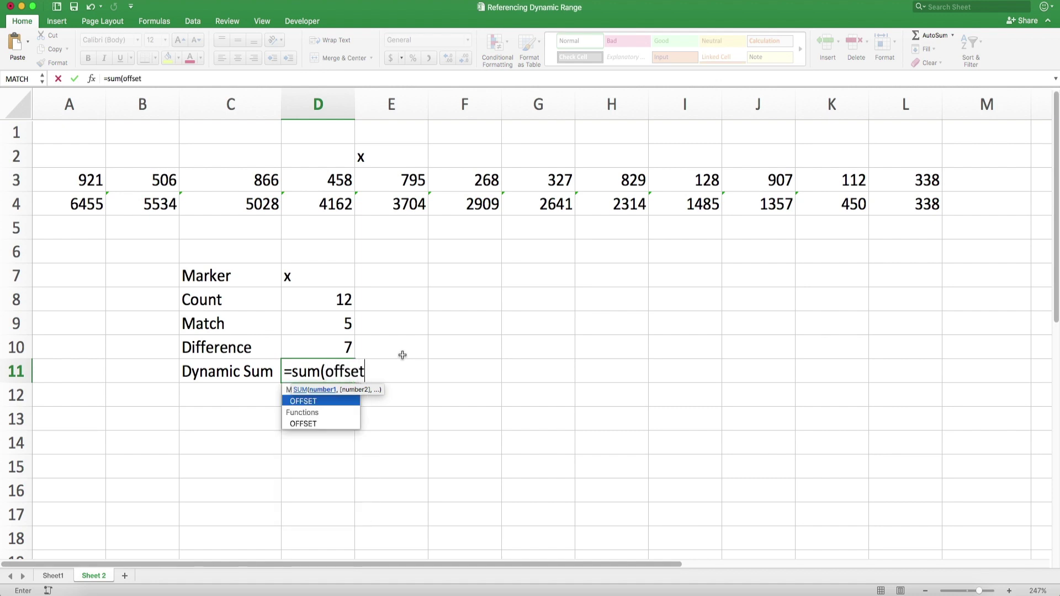
text(()
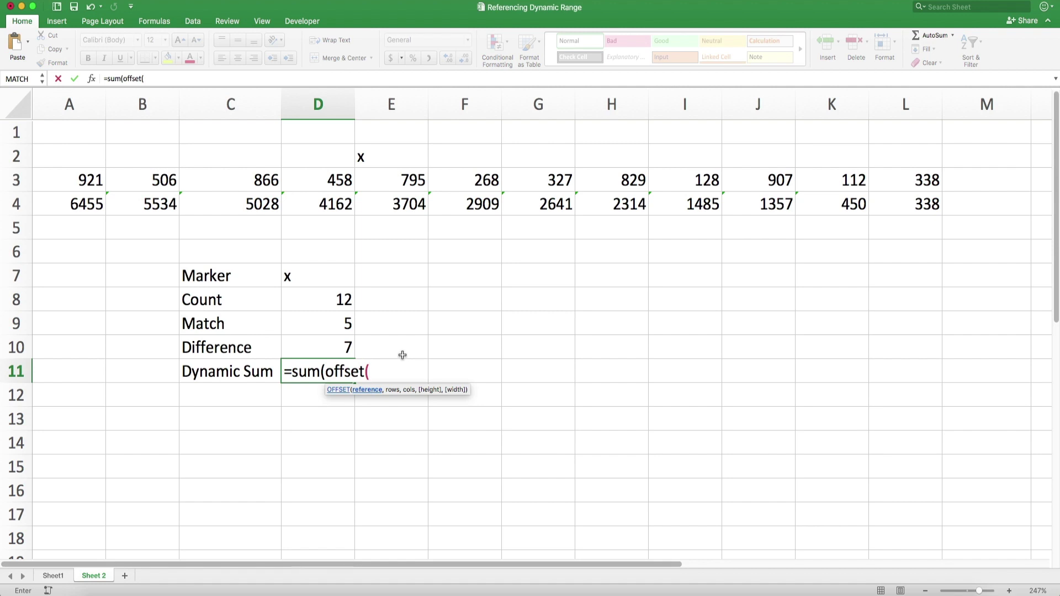
click(78, 181)
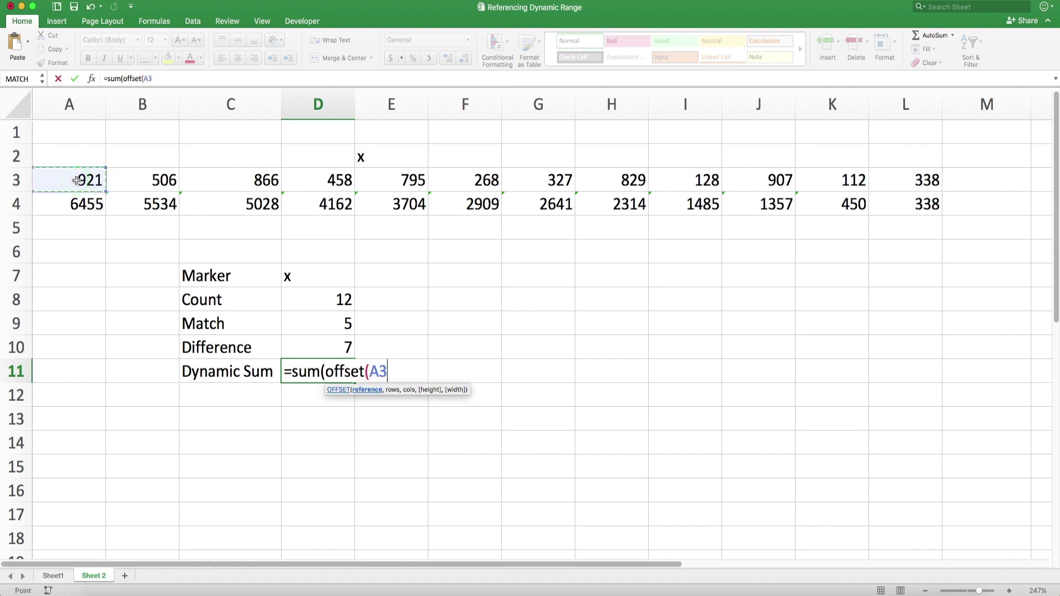
text(,0)
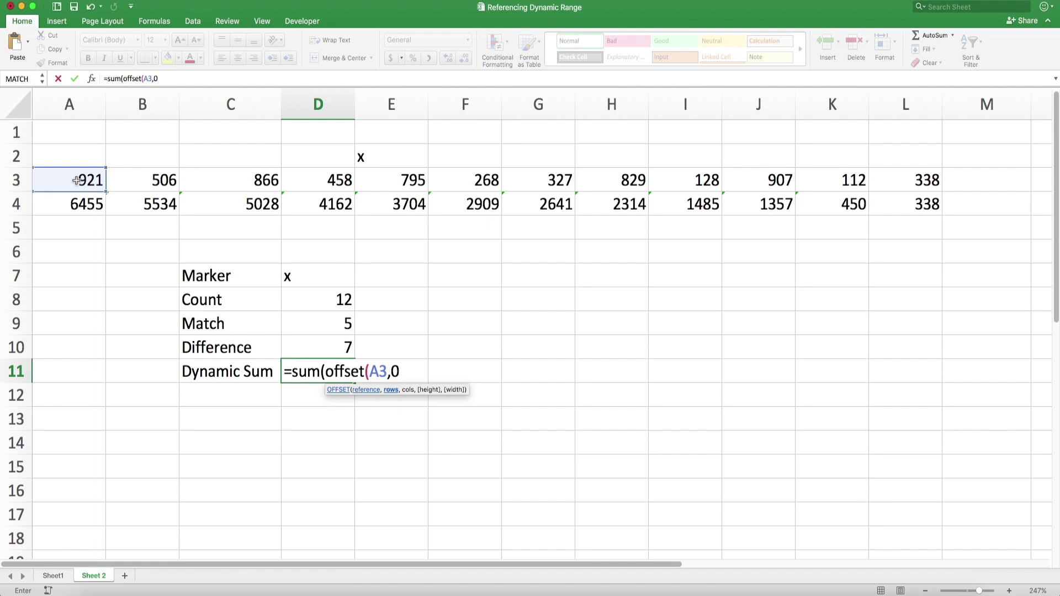
text(,)
click(333, 325)
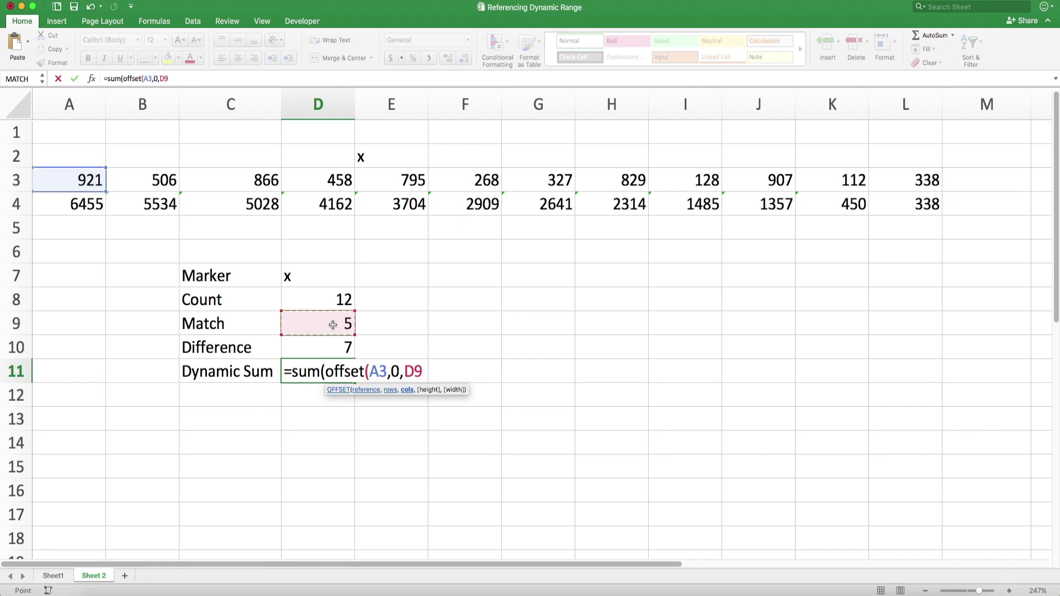
Step: Finish D11 as =SUM(OFFSET(A3,0,D9,1,D10)), returning 2909
text(,)
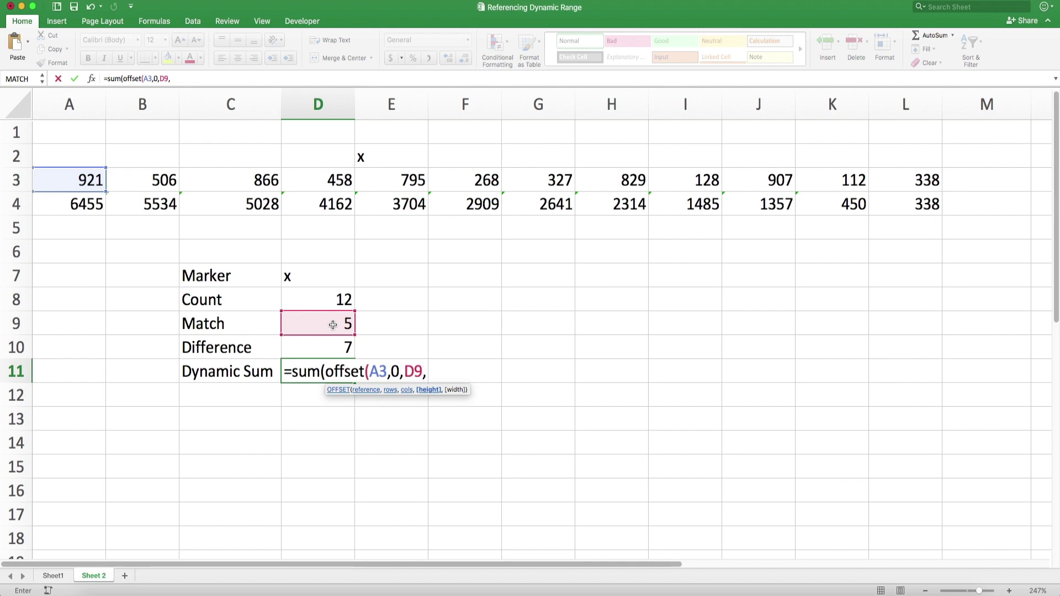
text(1,)
click(336, 350)
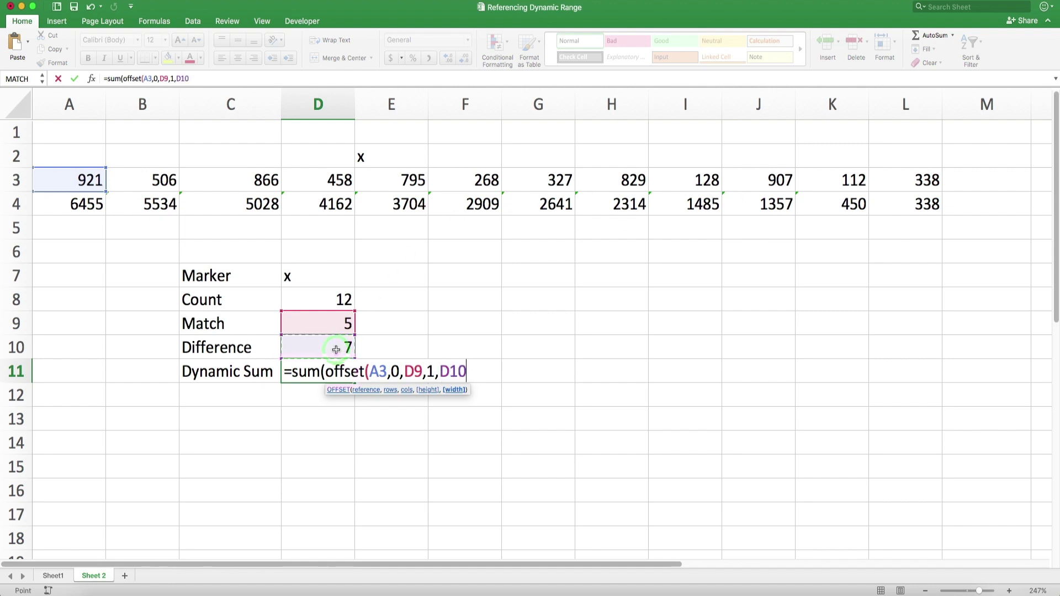
text())
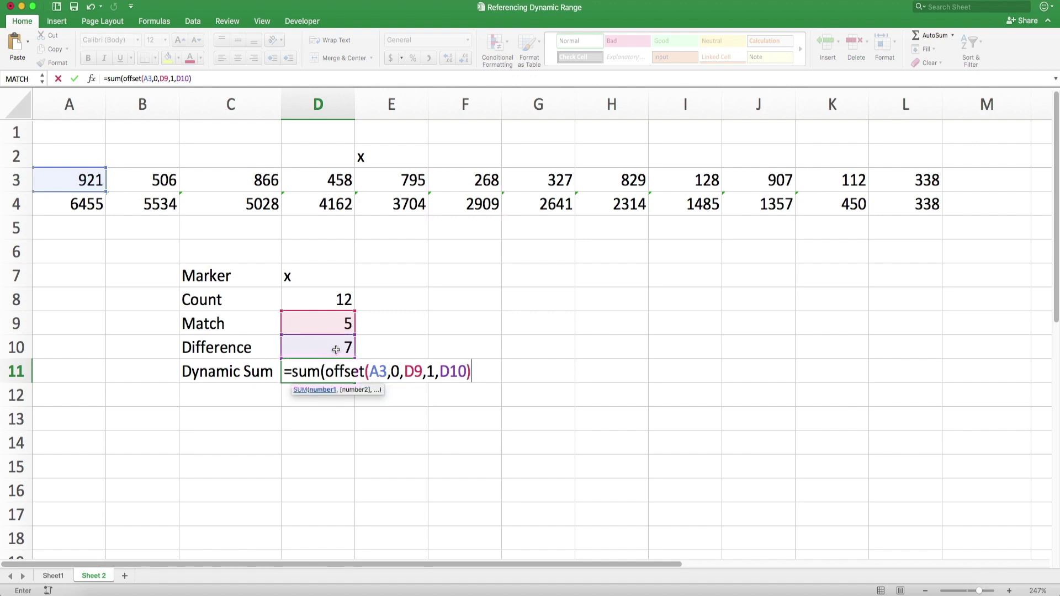
text())
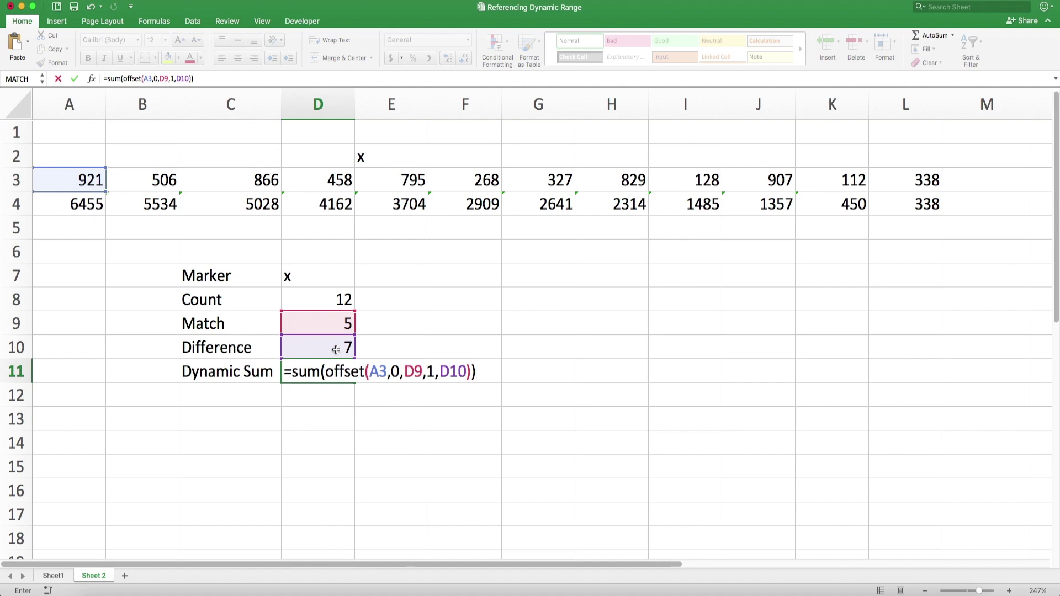
key(Return)
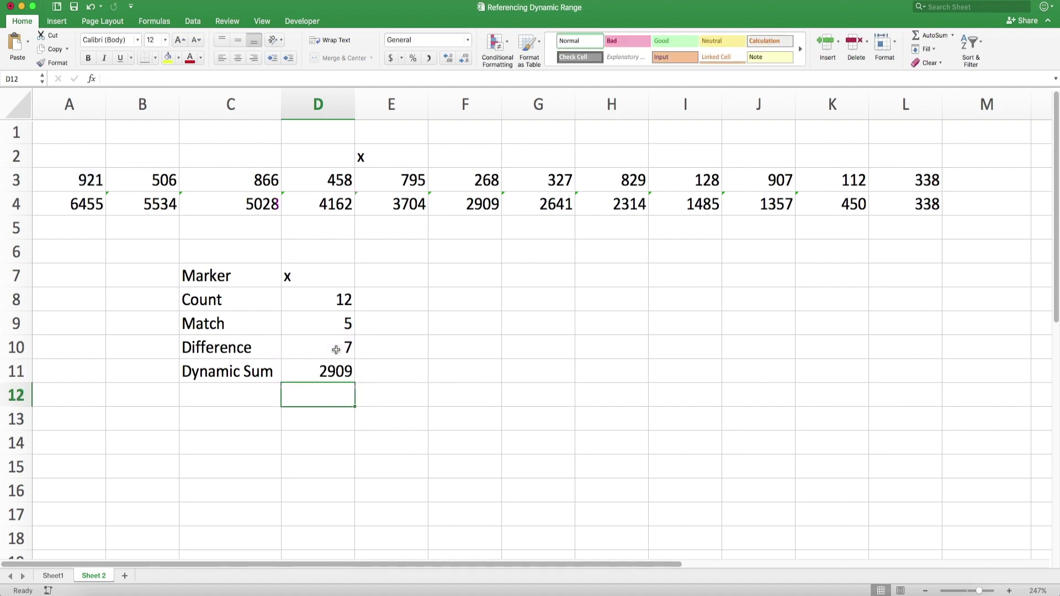
Step: Move the x marker from E2 to C2 and confirm Dynamic Sum 4162 matches D4
click(344, 372)
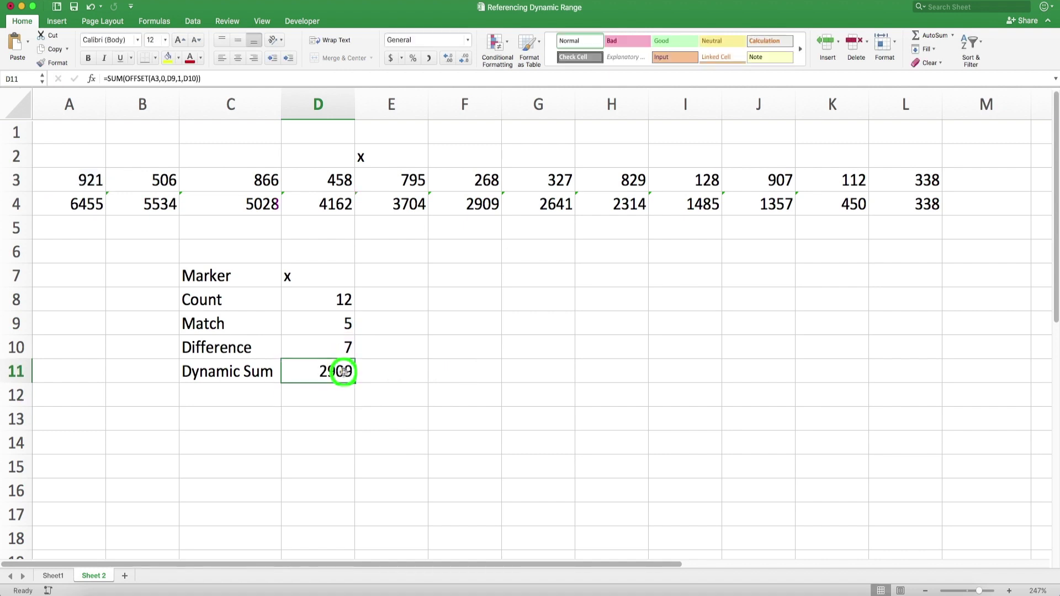
click(481, 204)
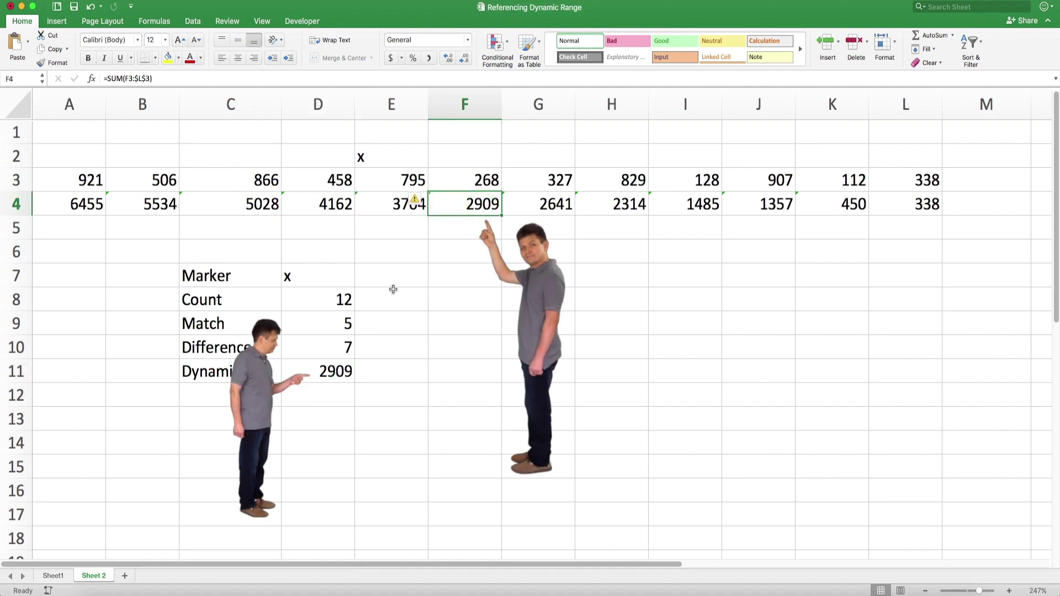
click(359, 159)
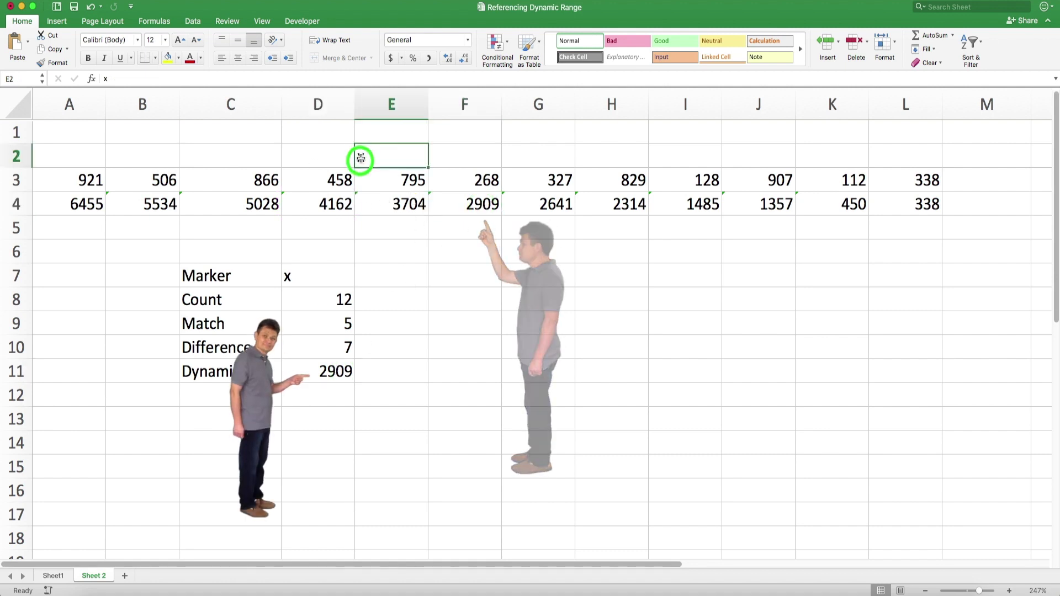
text(x)
drag(354, 153, 248, 149)
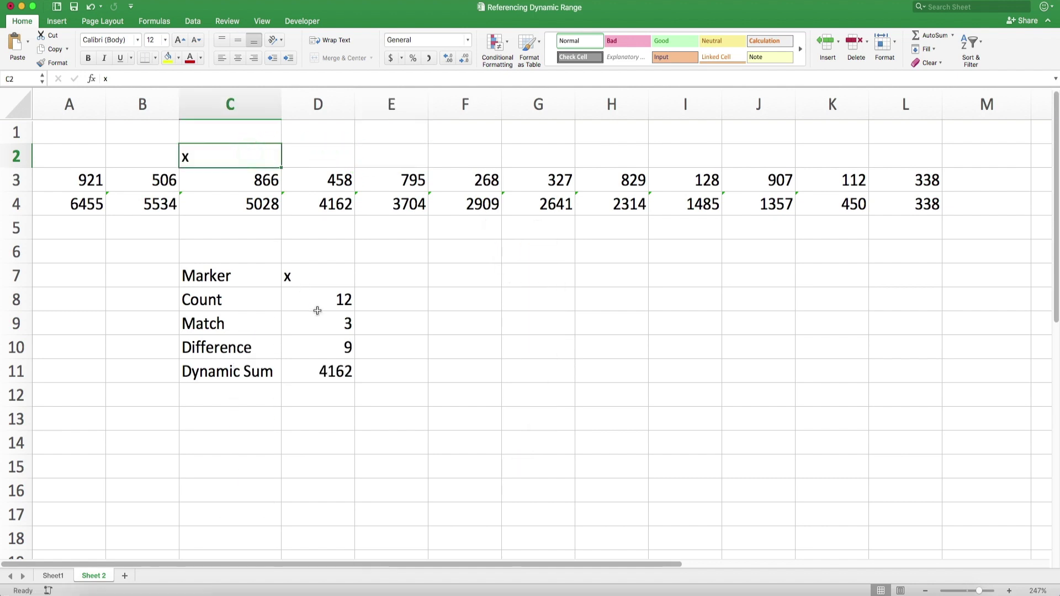
click(328, 204)
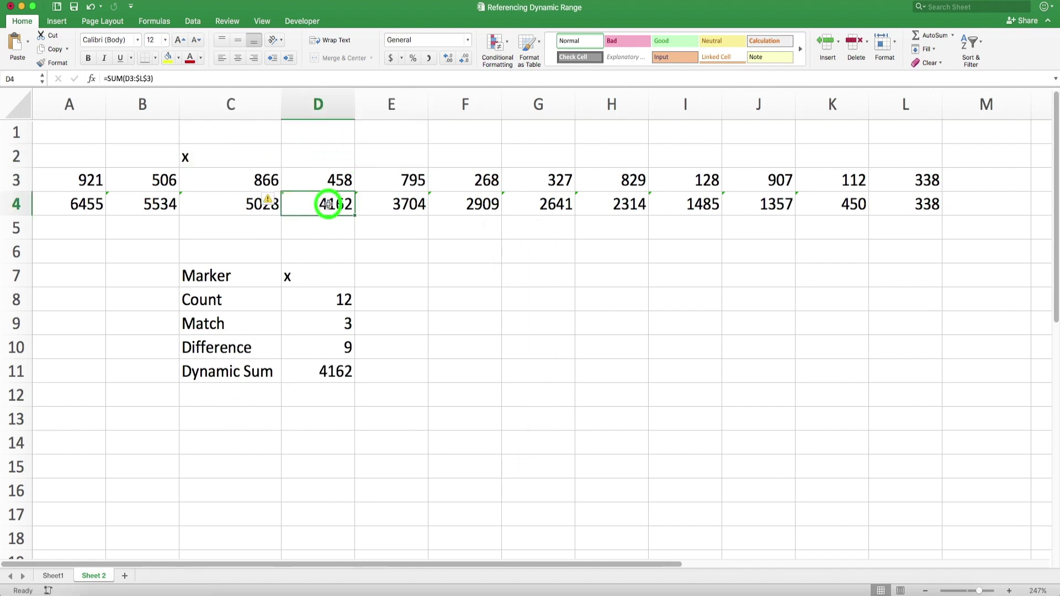
click(333, 373)
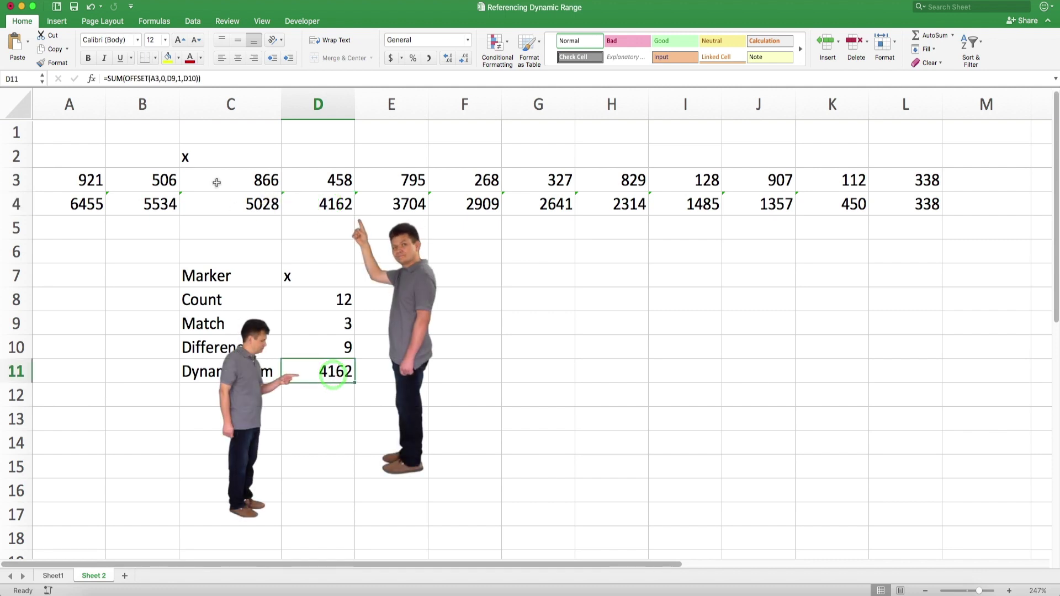
click(218, 159)
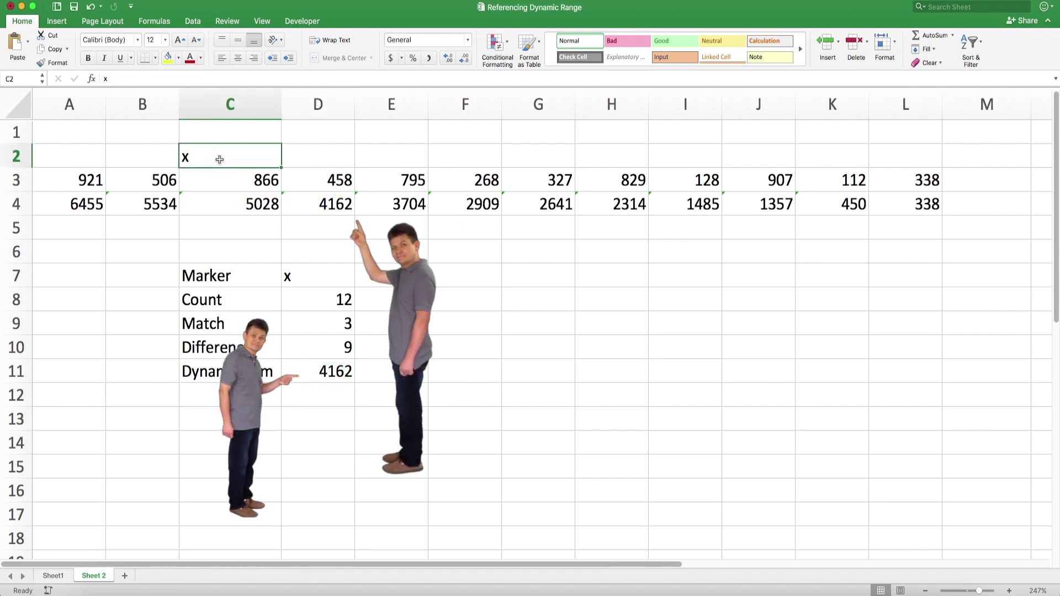
Step: Clear the C2 marker and change D9 to =IFERROR(MATCH(D7,A2:L2,0),0), so Dynamic Sum shows 6455
key(super+z)
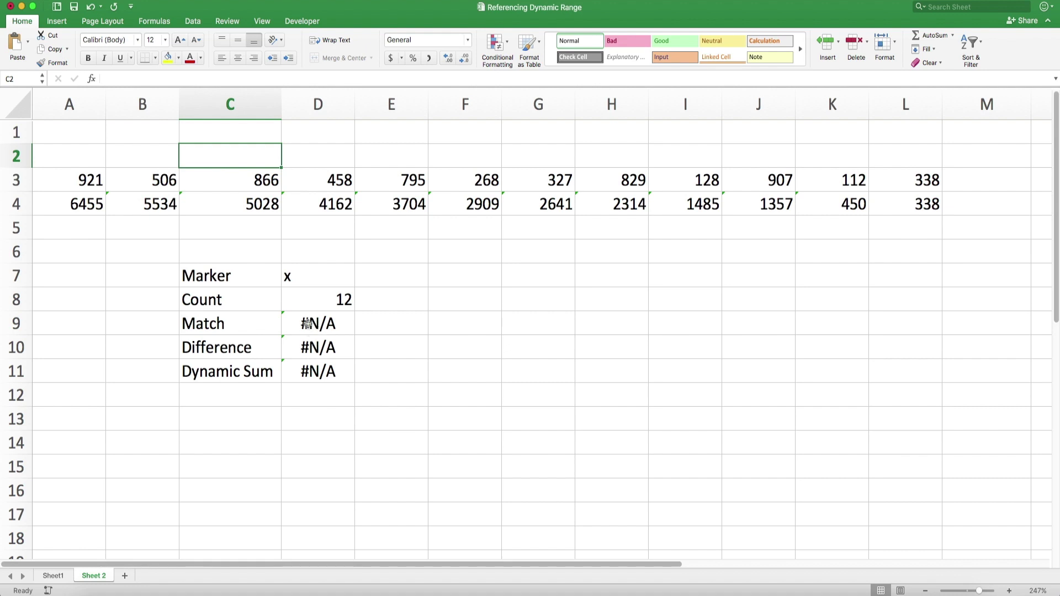
click(227, 327)
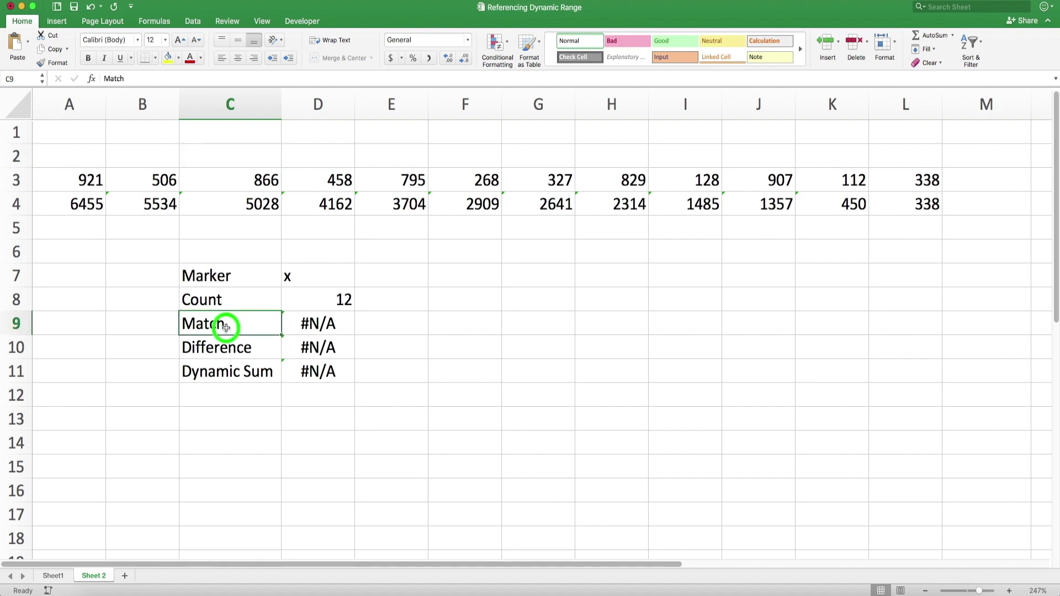
double_click(318, 326)
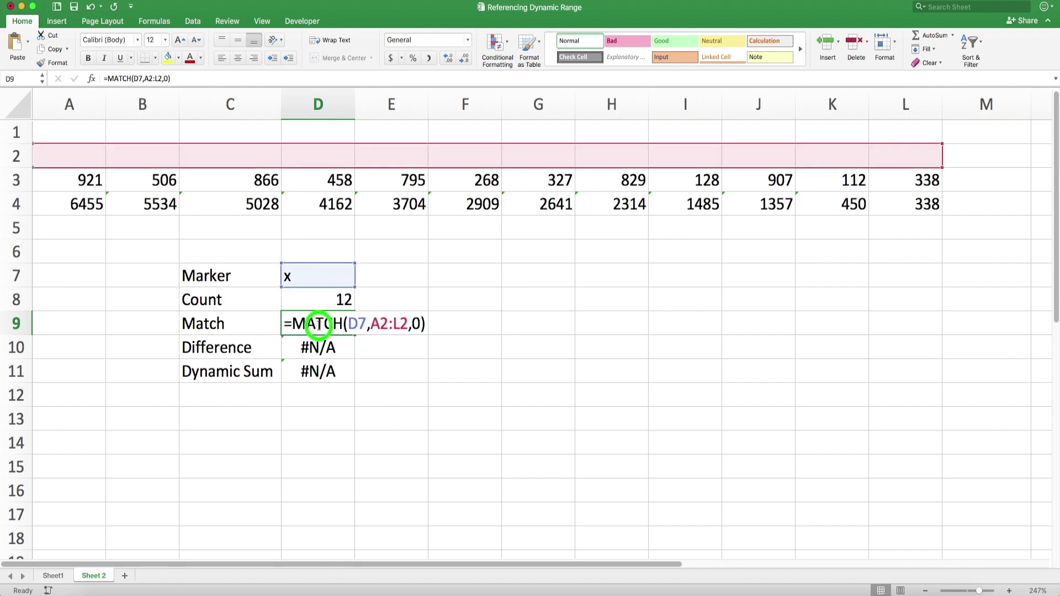
click(291, 325)
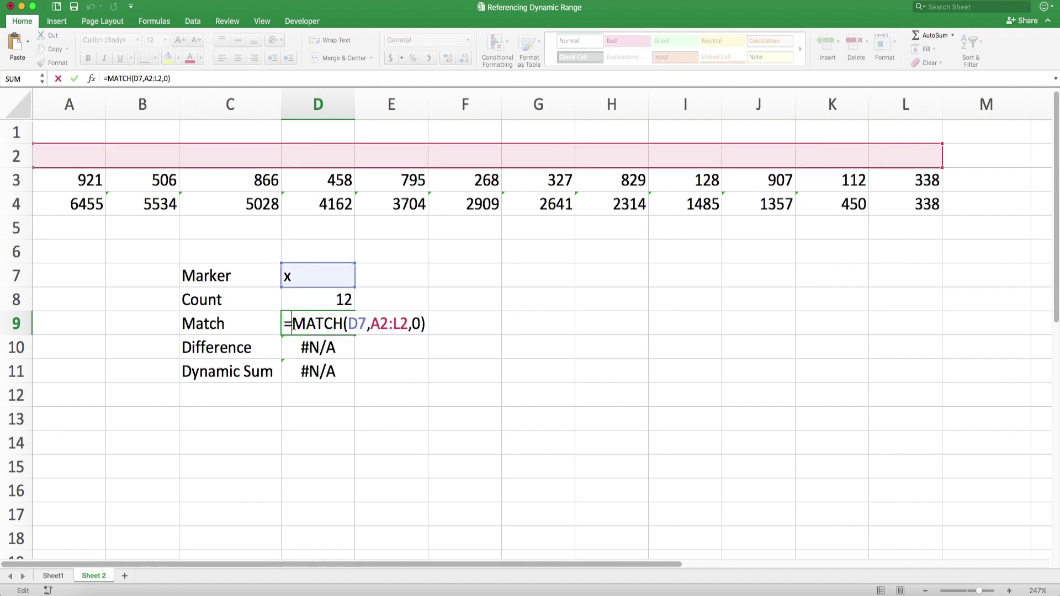
text(iferr)
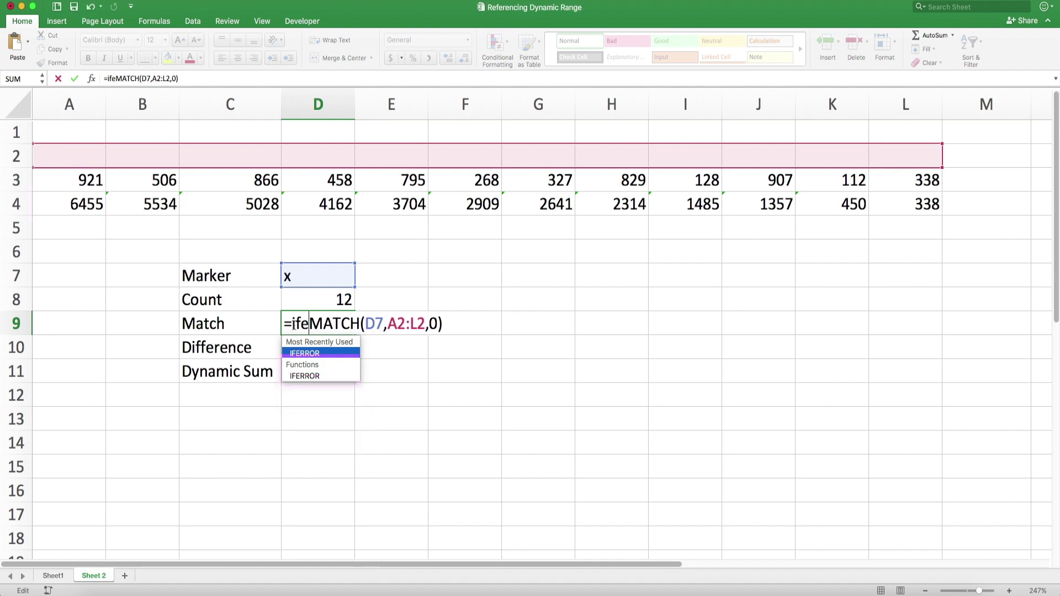
text(or)
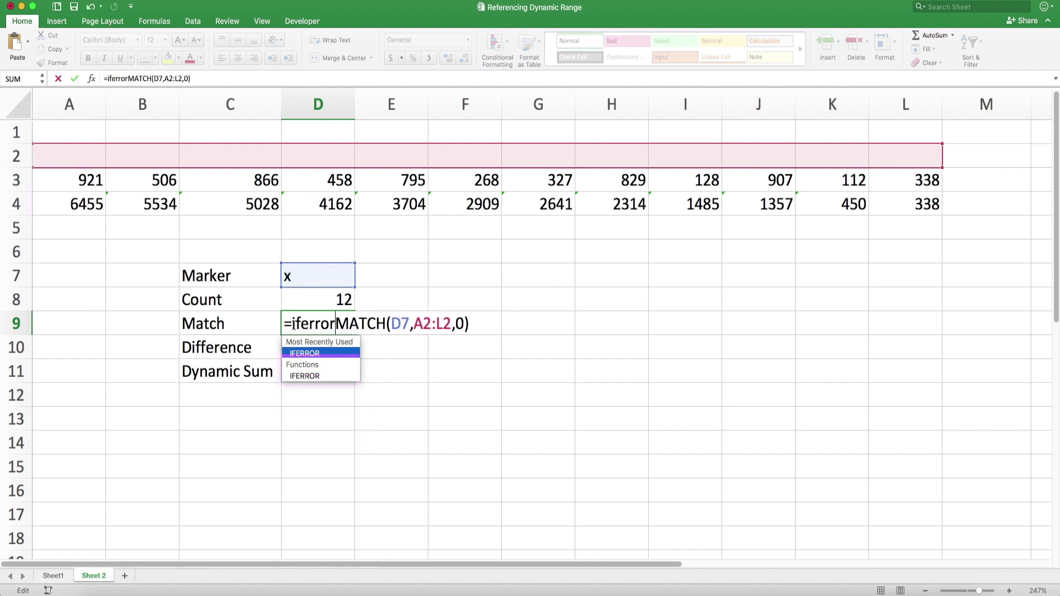
text(()
click(472, 324)
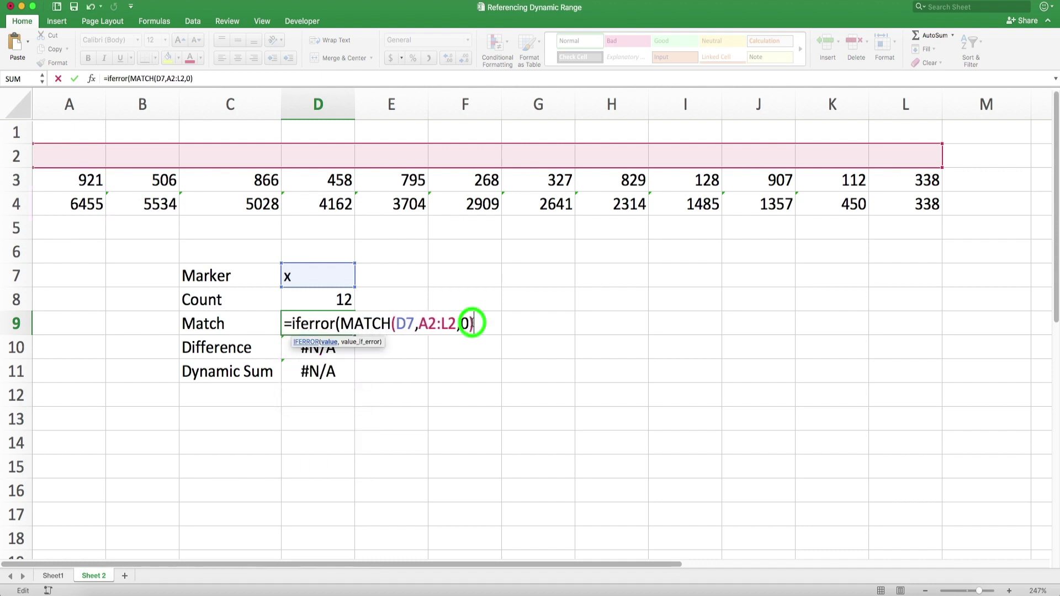
text(,0)
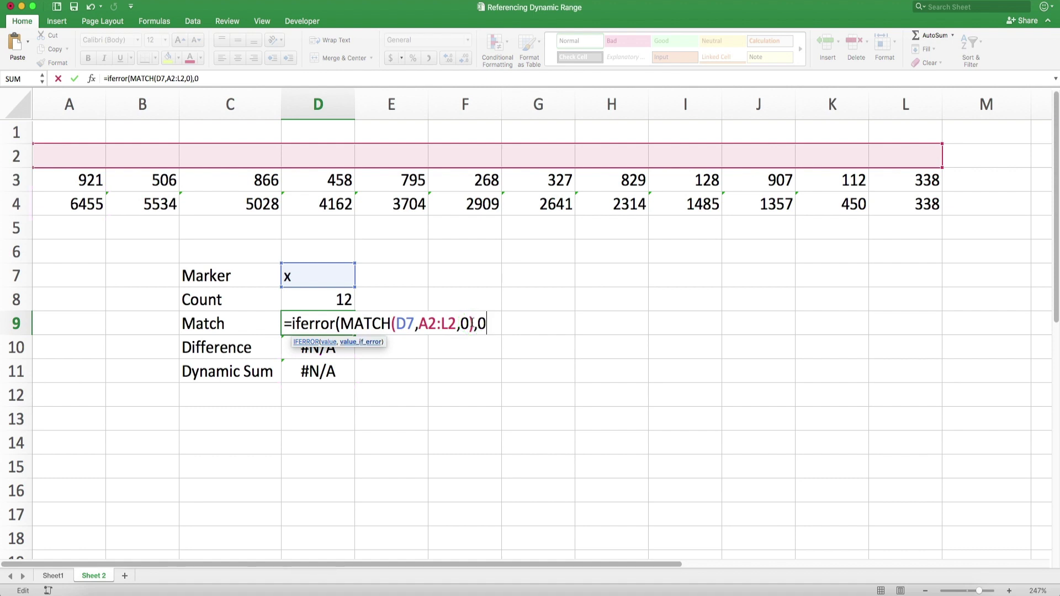
text())
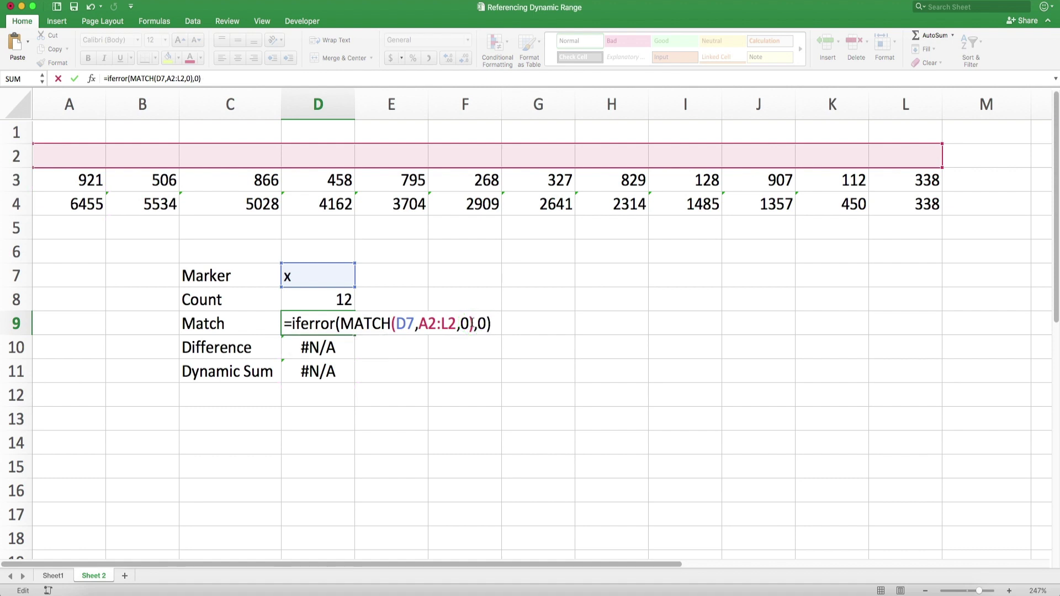
key(Return)
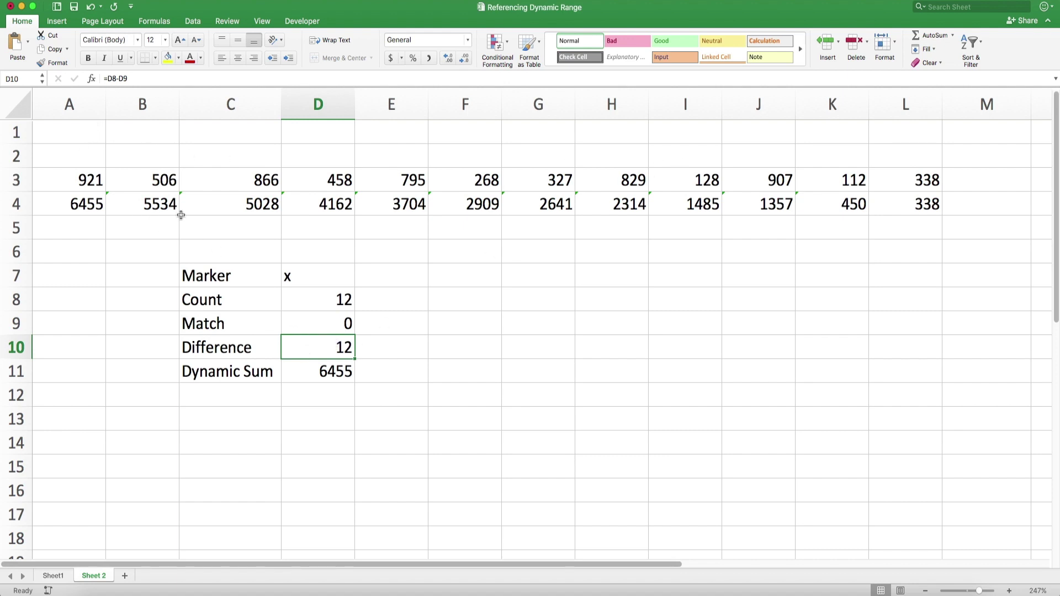
click(349, 374)
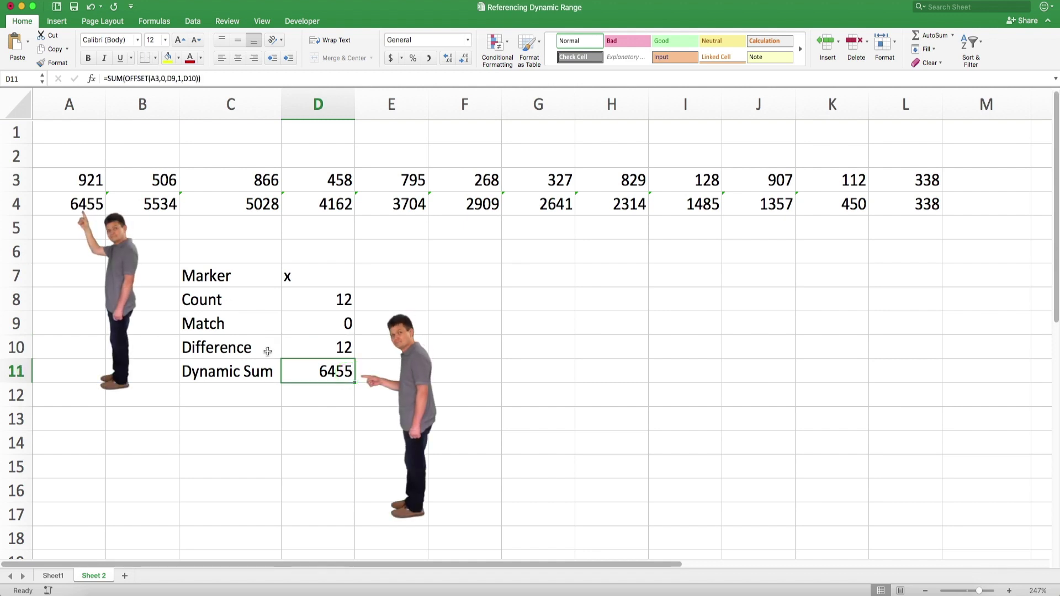
Step: Copy D11's =SUM(OFFSET(A3,0,D9,1,D10)) formula into G8 and confirm it returns 6455
double_click(320, 372)
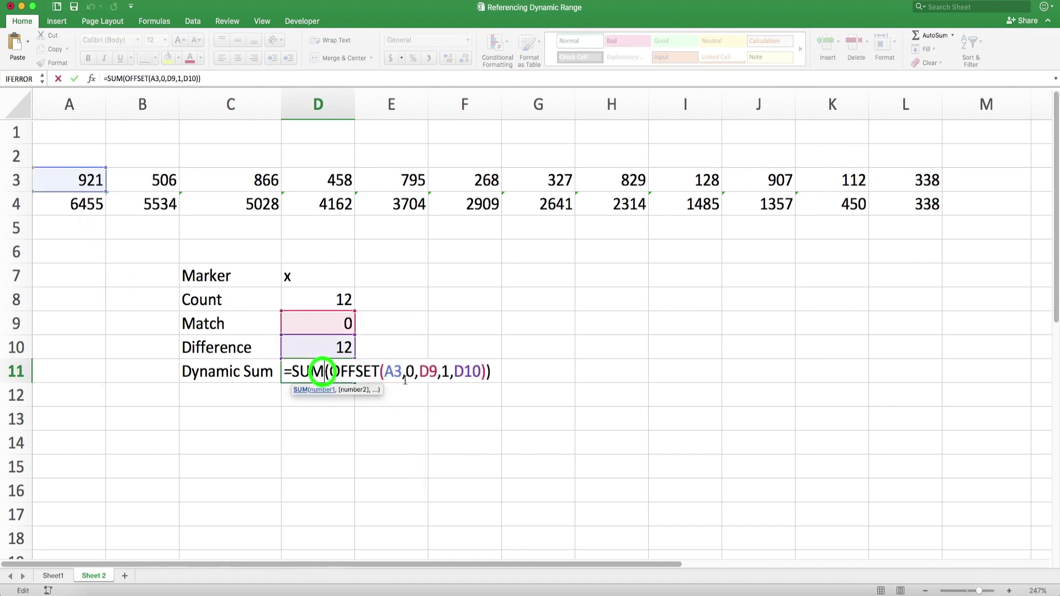
drag(490, 371, 285, 371)
key(super+c)
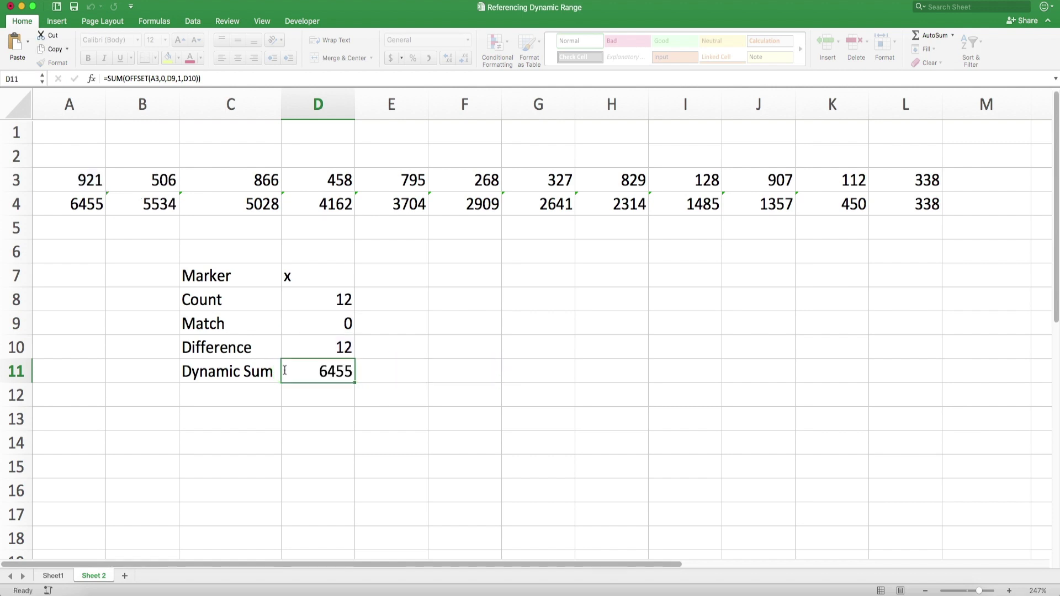
key(Escape)
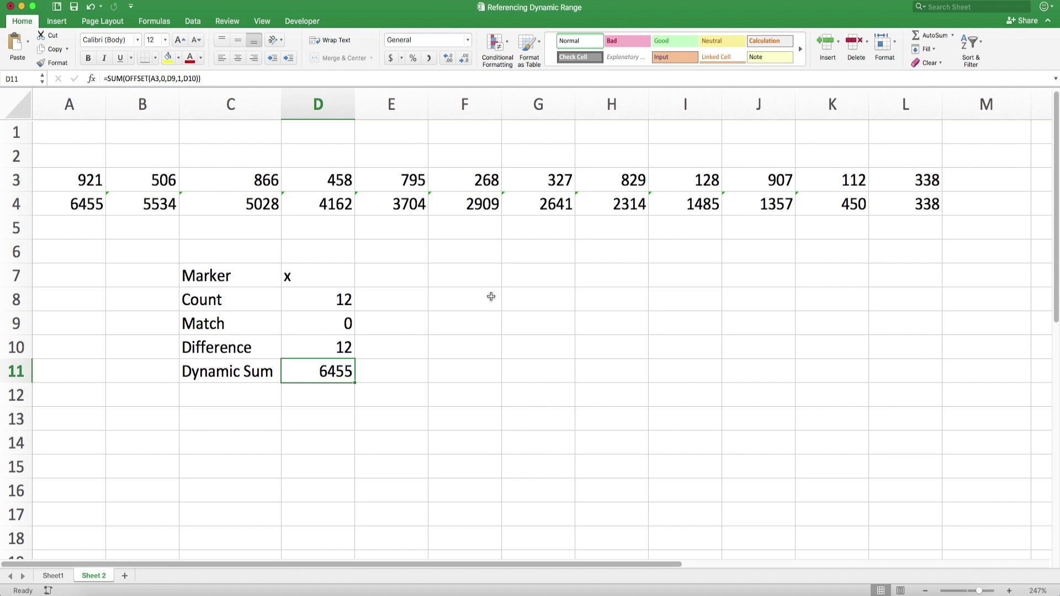
click(531, 297)
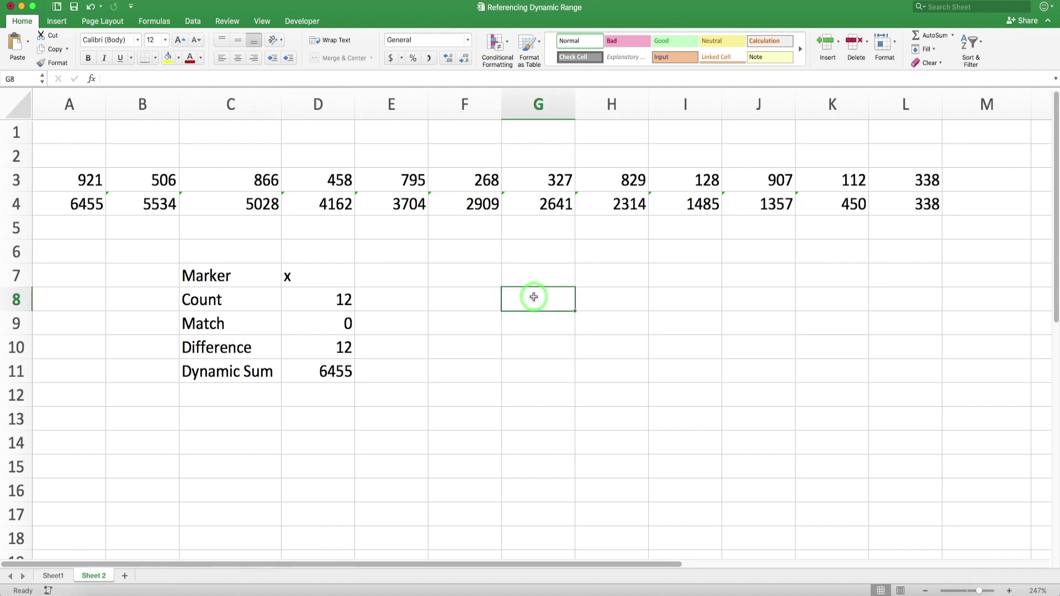
key(super+v)
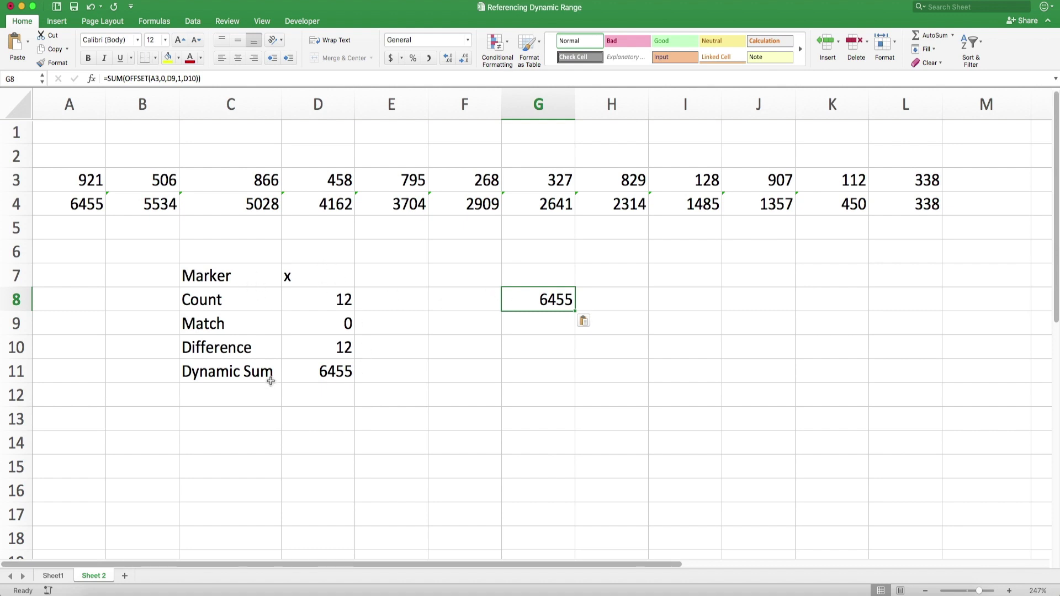
double_click(556, 299)
key(Escape)
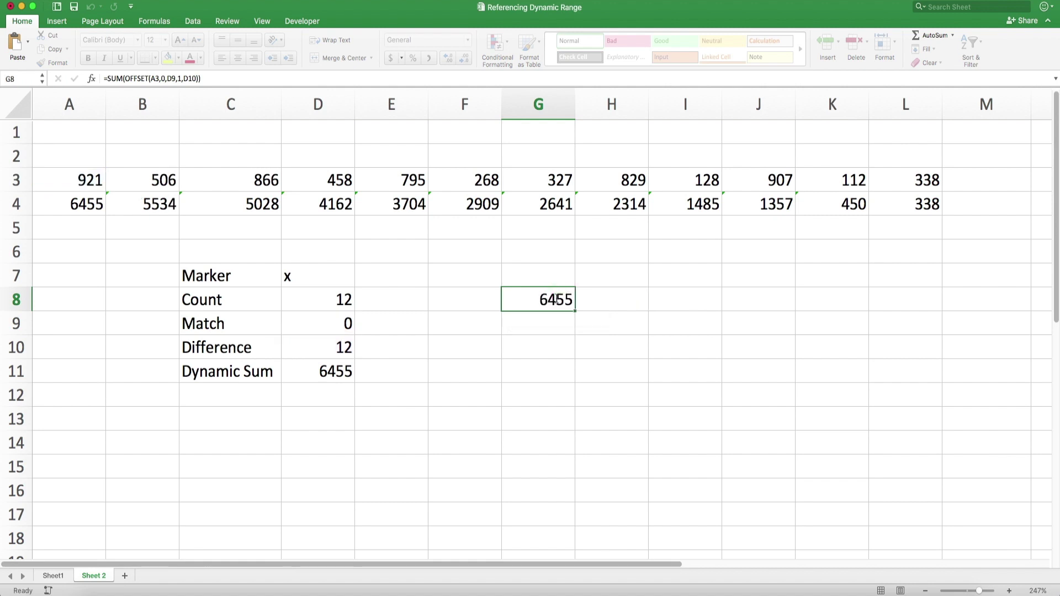
click(330, 315)
Step: Review the D8 and D9 formulas and copy COUNT(A3:L3) from D8
double_click(329, 315)
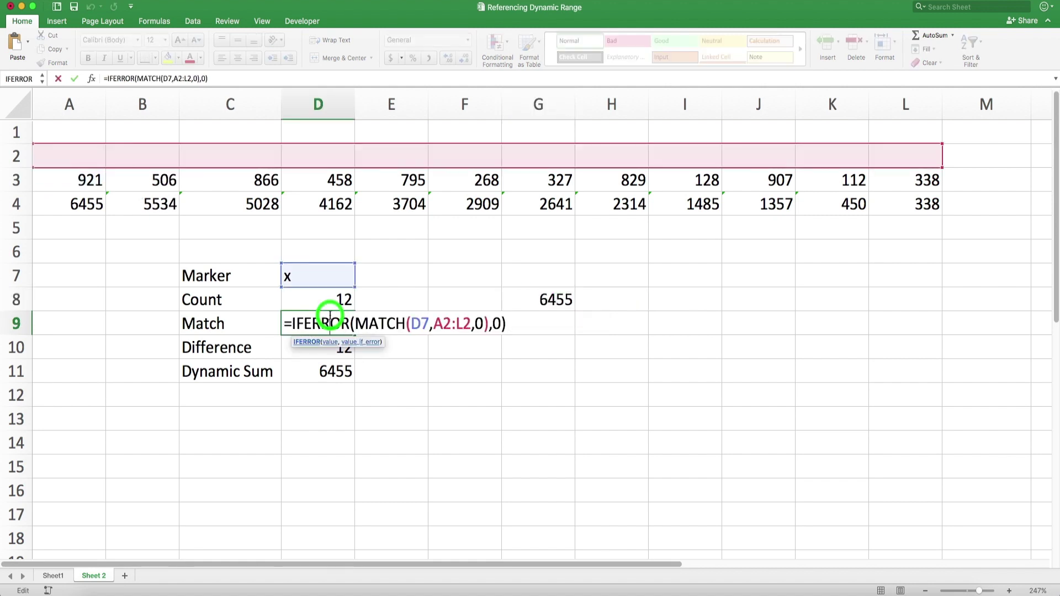
key(Escape)
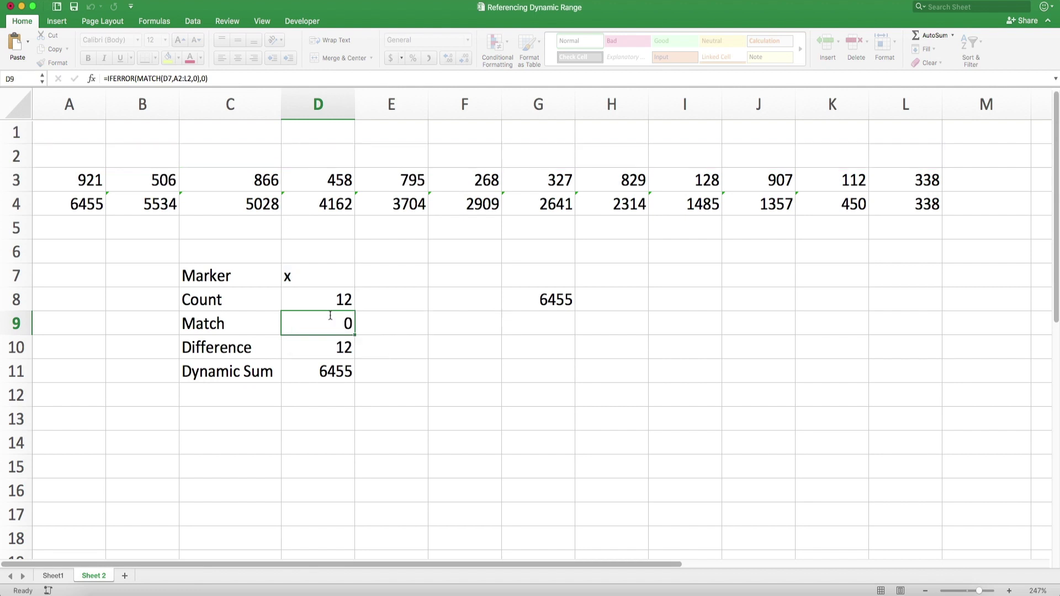
double_click(332, 300)
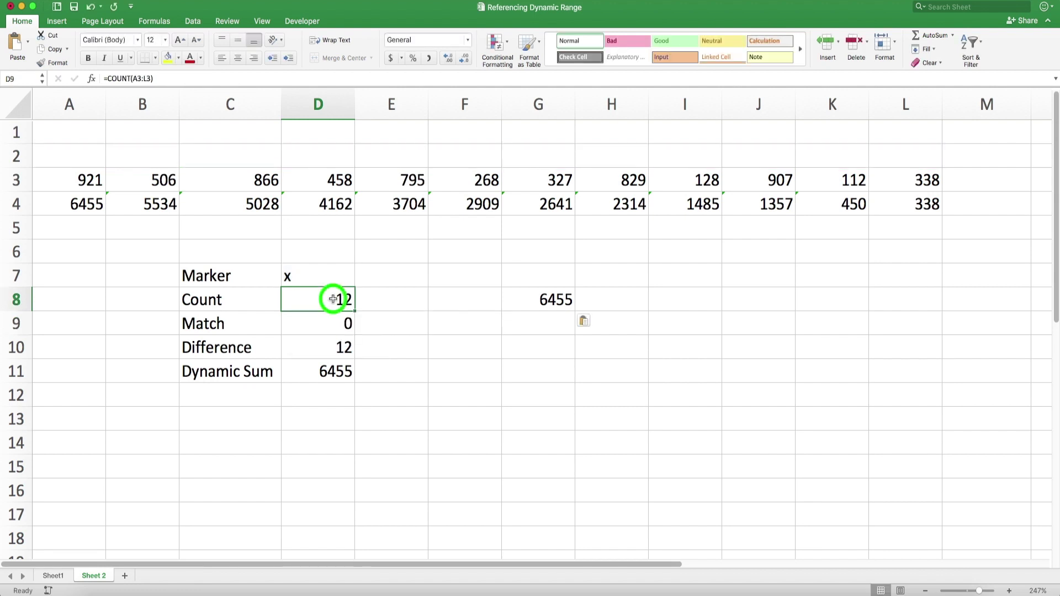
key(Escape)
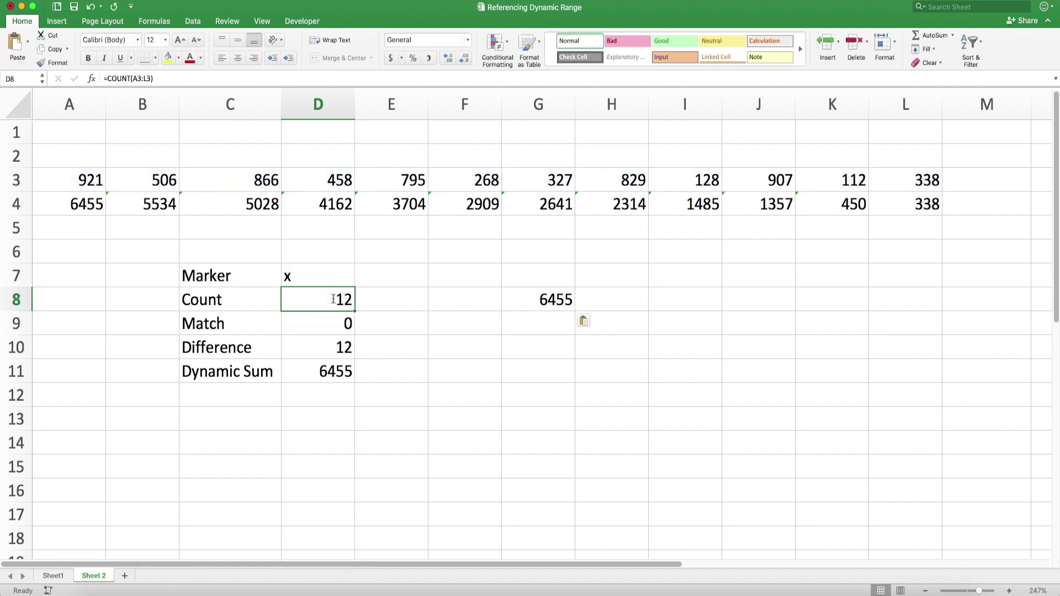
double_click(333, 300)
drag(387, 299, 292, 300)
key(super+c)
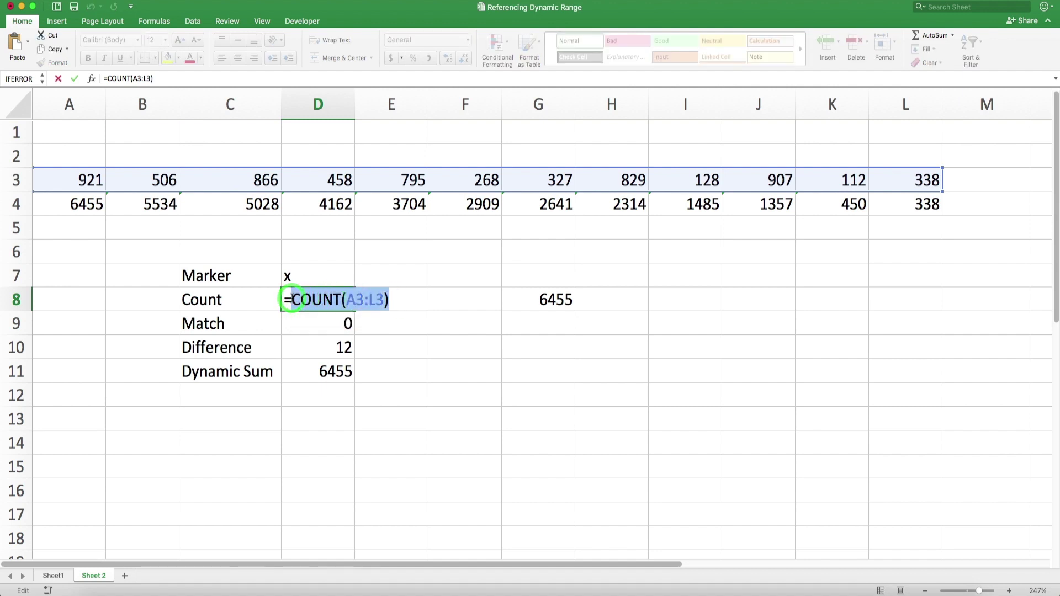
key(Escape)
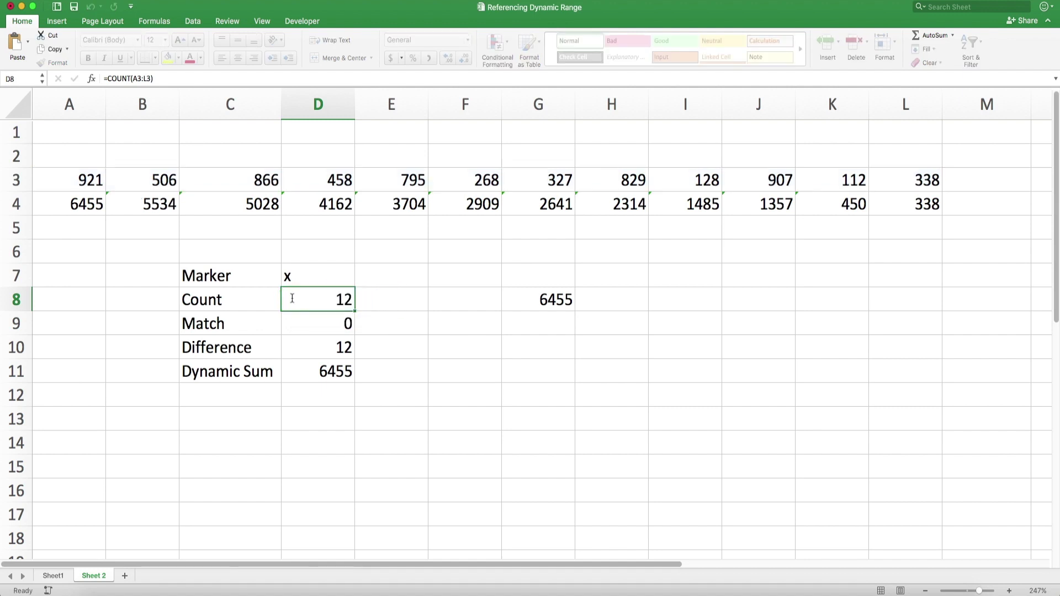
Step: Replace the D8 reference in D10's Difference formula with COUNT(A3:L3)
click(345, 330)
double_click(345, 329)
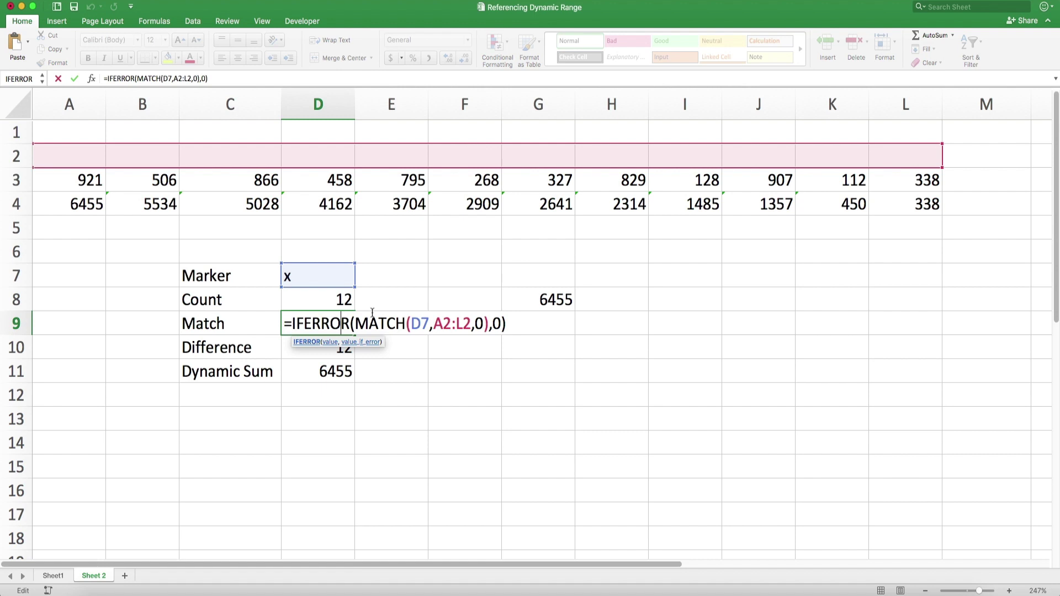
key(Escape)
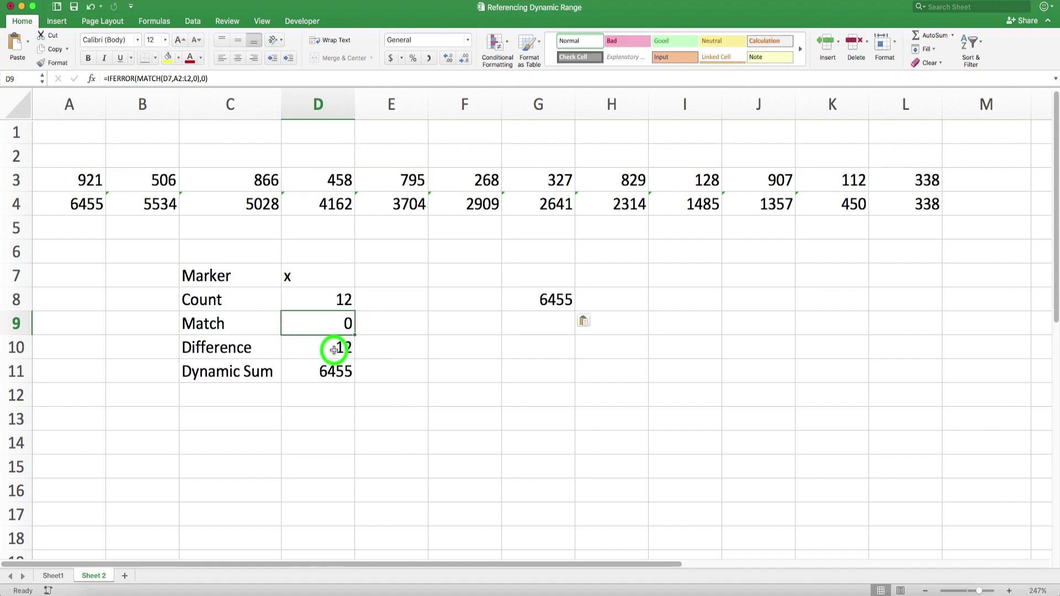
double_click(334, 349)
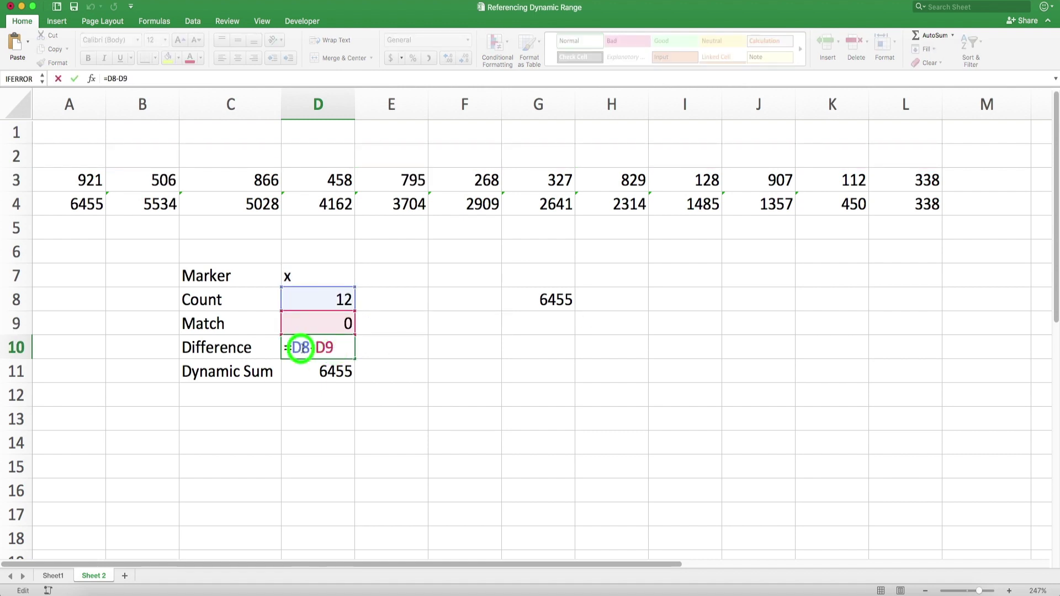
double_click(300, 348)
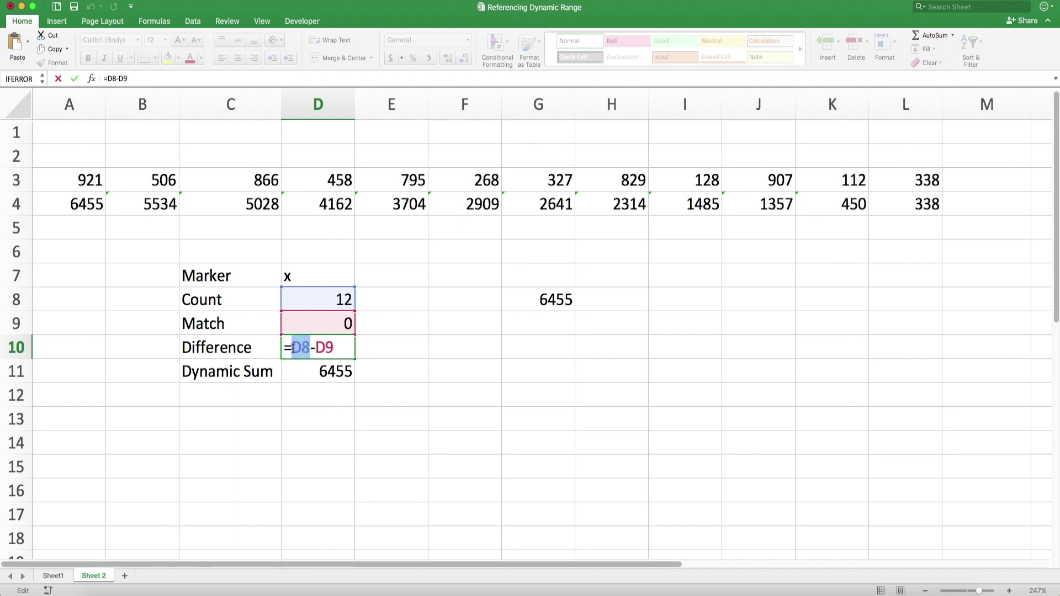
key(super+v)
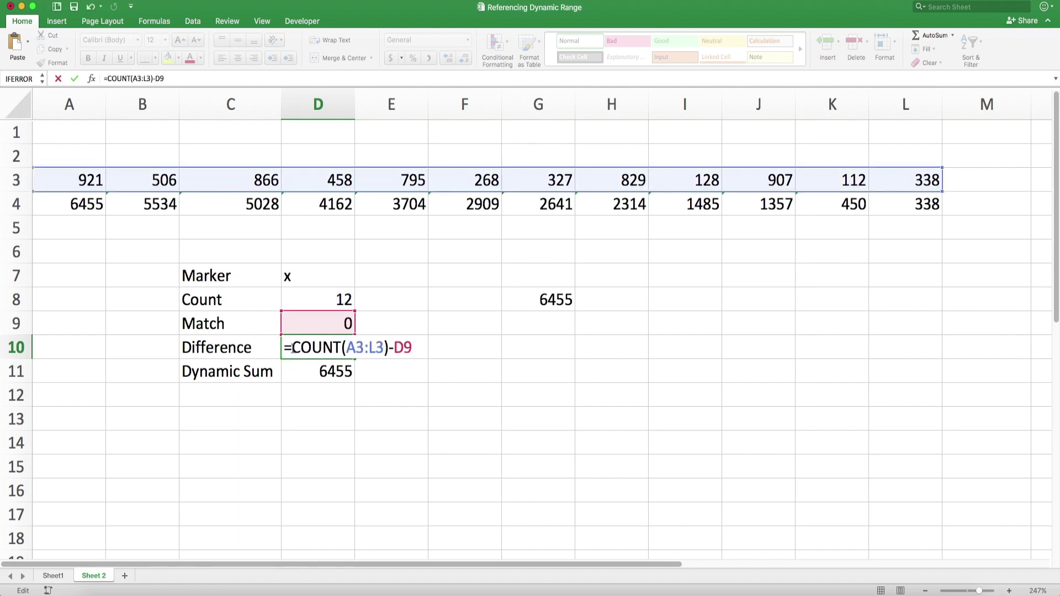
key(Return)
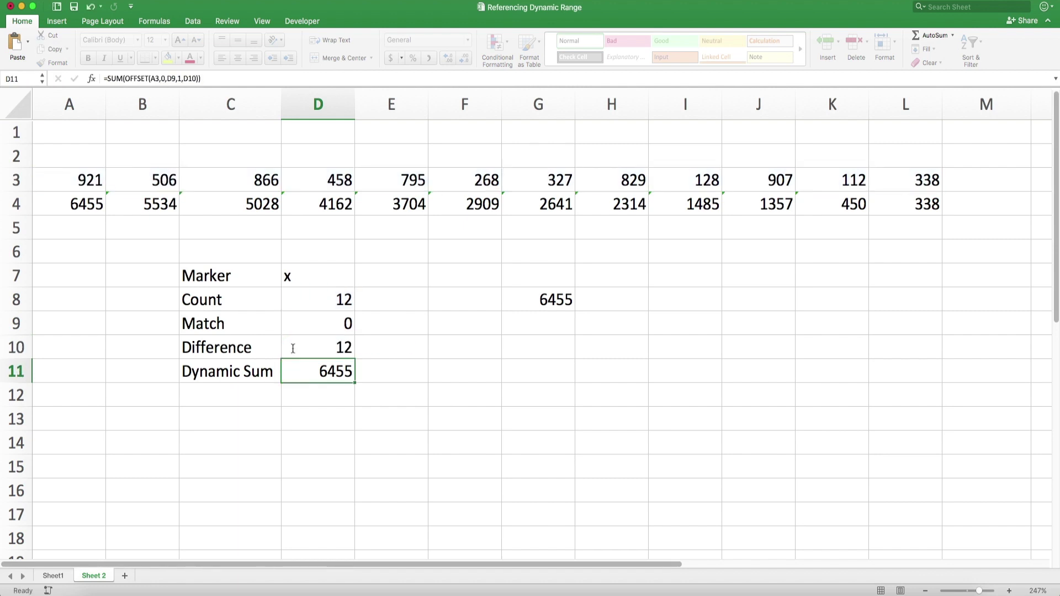
Step: Replace D9 in D10's formula with IFERROR(MATCH(D7,A2:L2,0),0), giving =COUNT(A3:L3)-IFERROR(MATCH(D7,A2:L2,0),0)
double_click(337, 324)
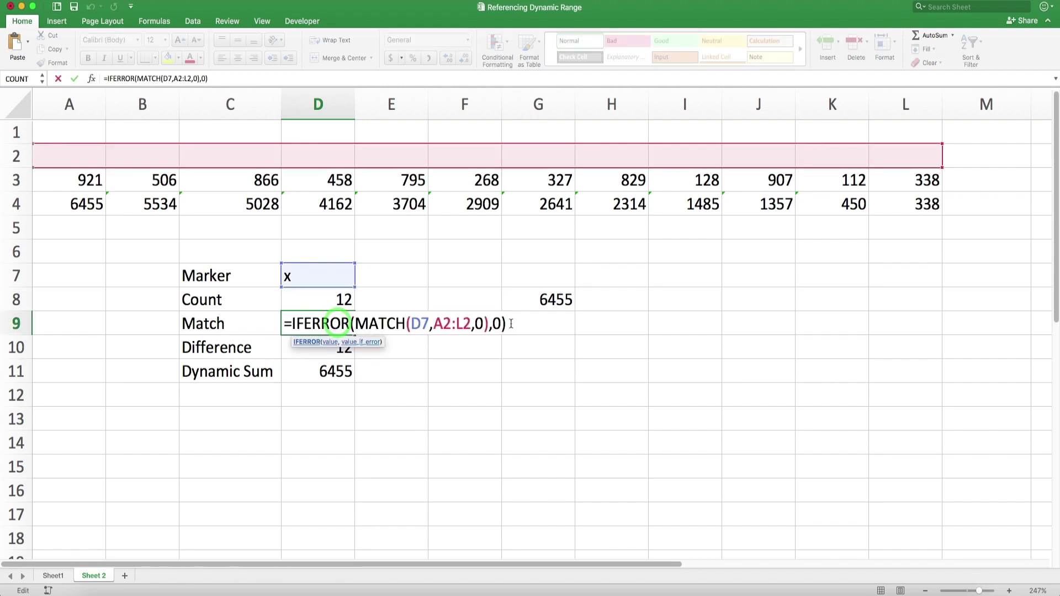
drag(506, 325, 293, 324)
key(super+c)
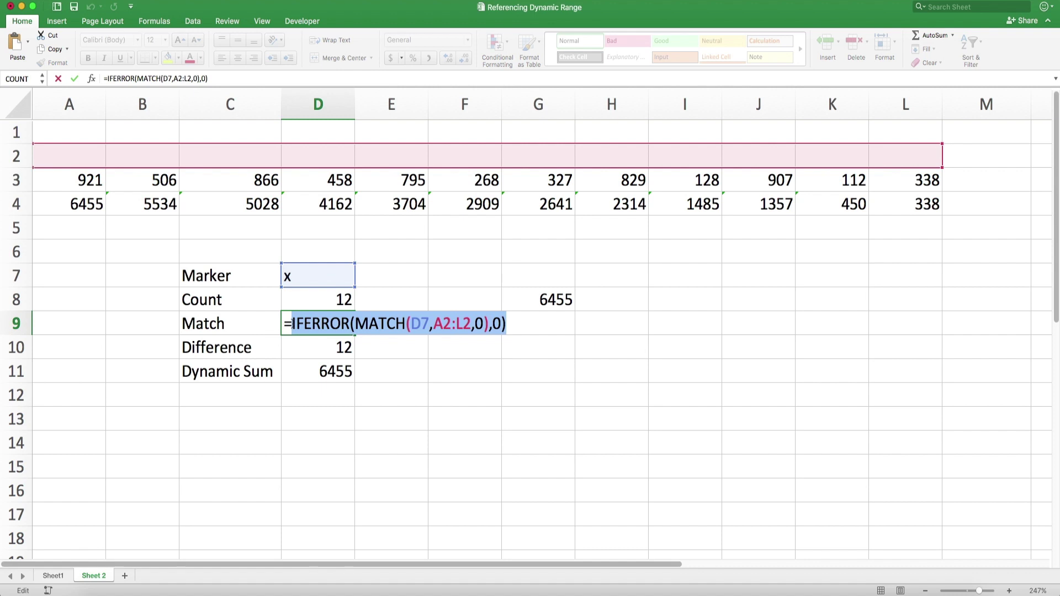
key(Escape)
double_click(314, 348)
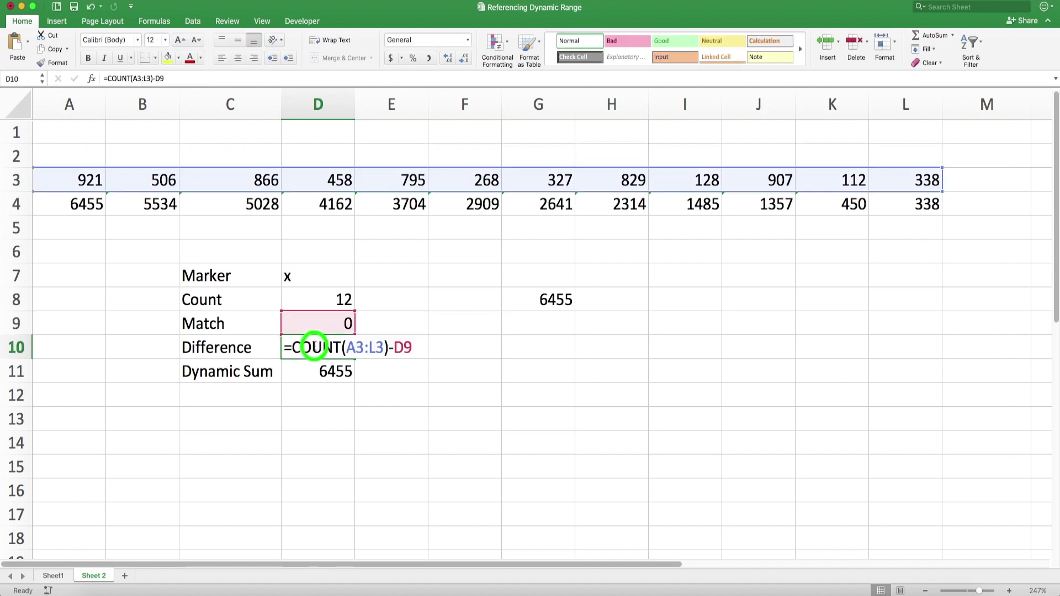
drag(414, 350, 395, 352)
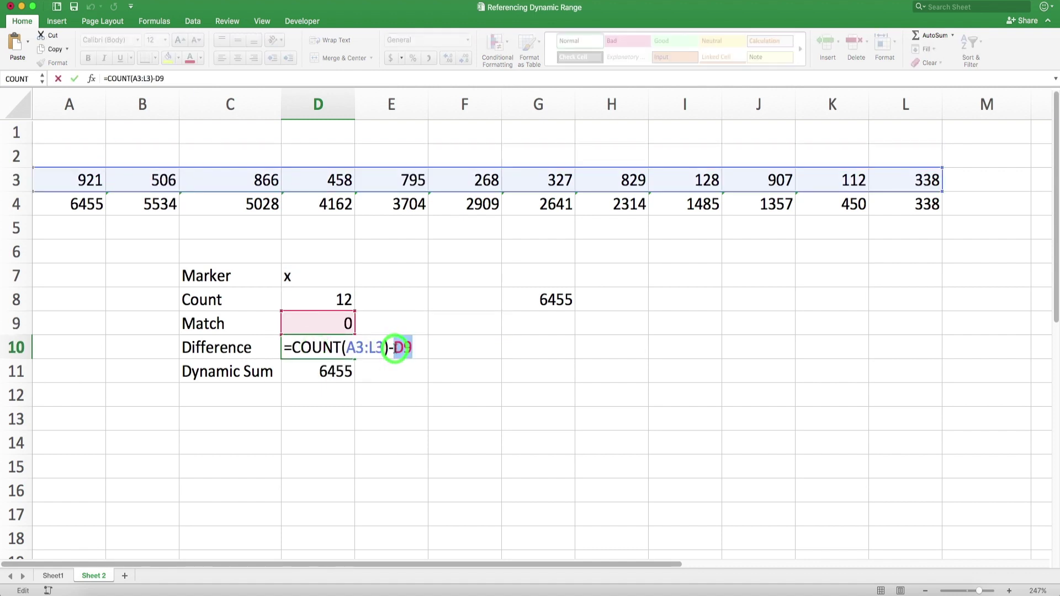
key(super+v)
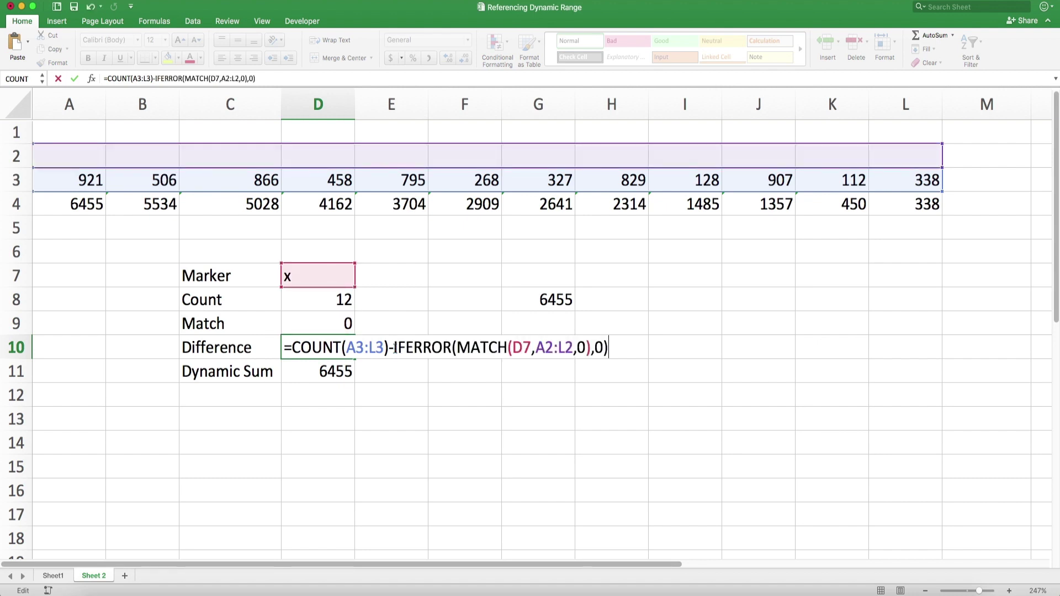
key(Return)
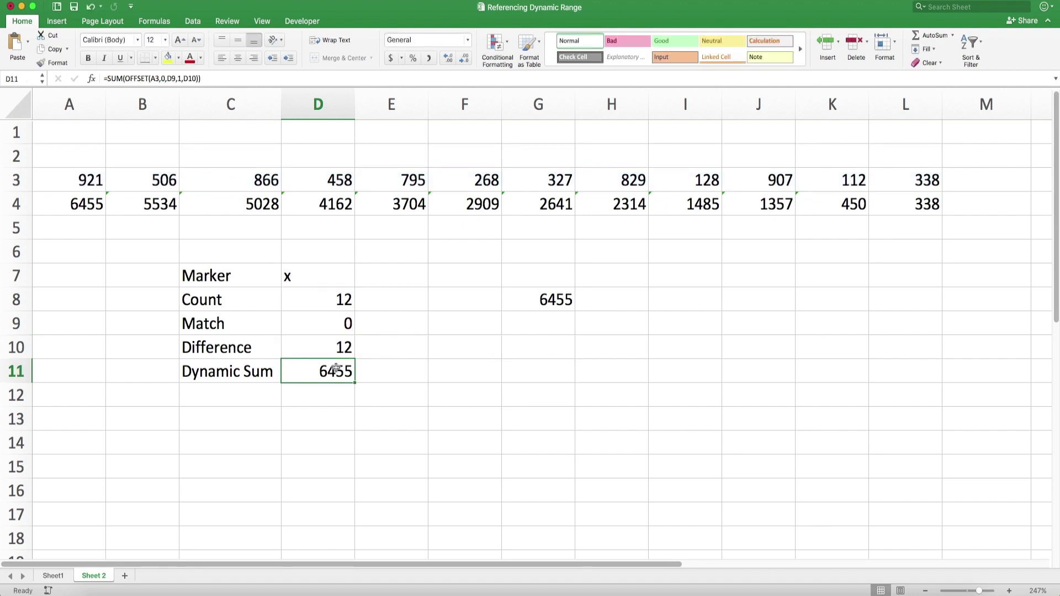
Step: Copy the IFERROR(MATCH(D7,A2:L2,0),0) expression from D9's formula
double_click(338, 351)
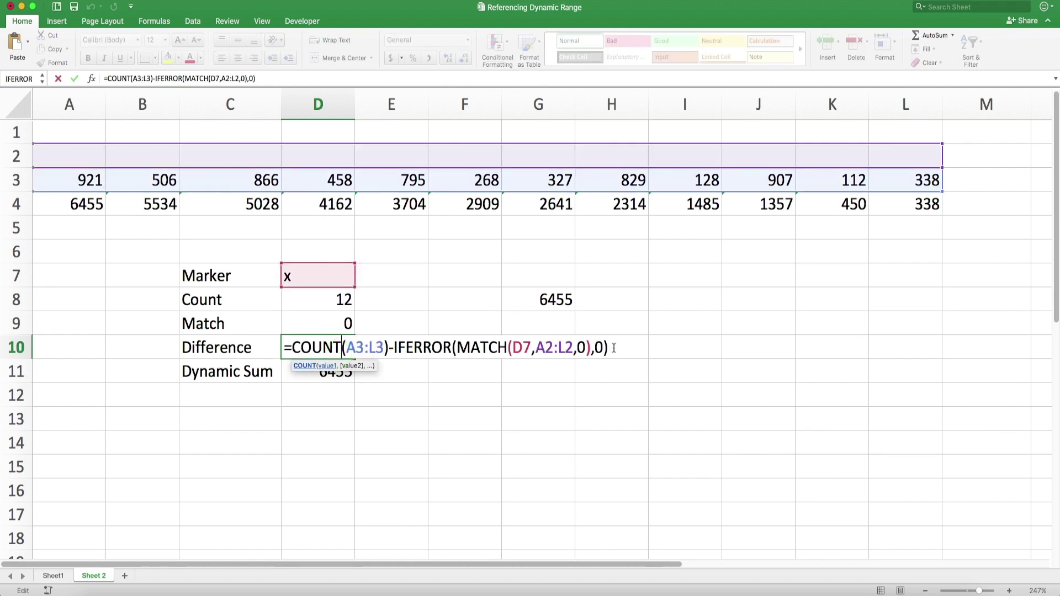
drag(612, 348, 294, 341)
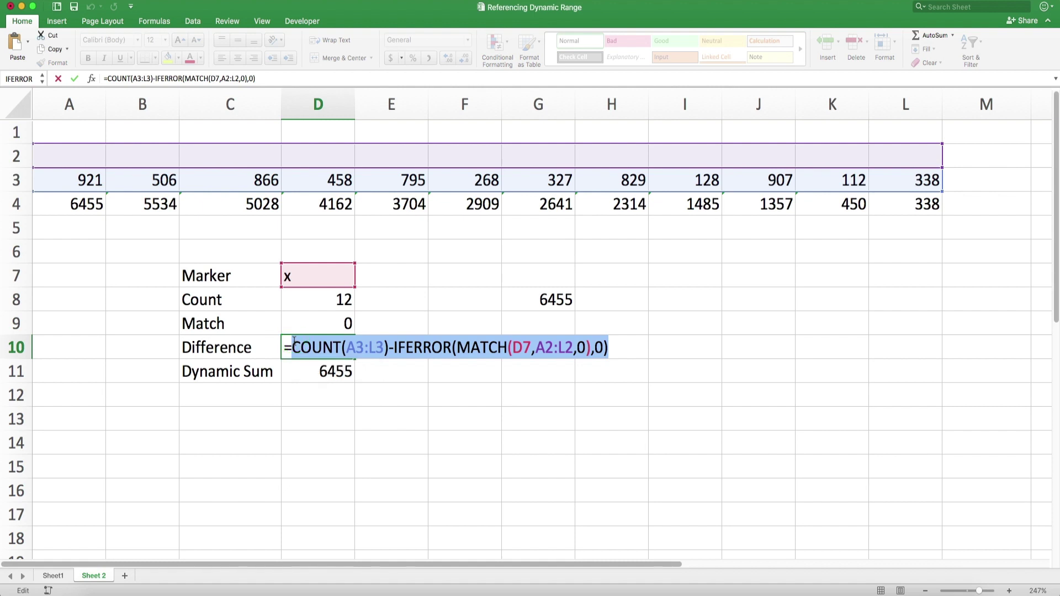
key(Escape)
double_click(543, 303)
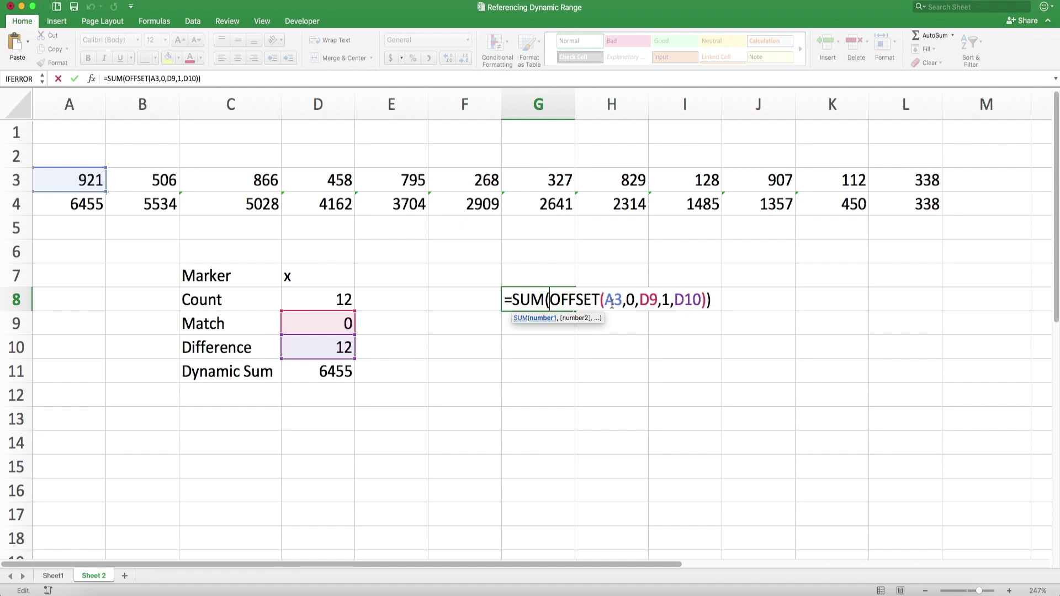
key(Escape)
double_click(343, 322)
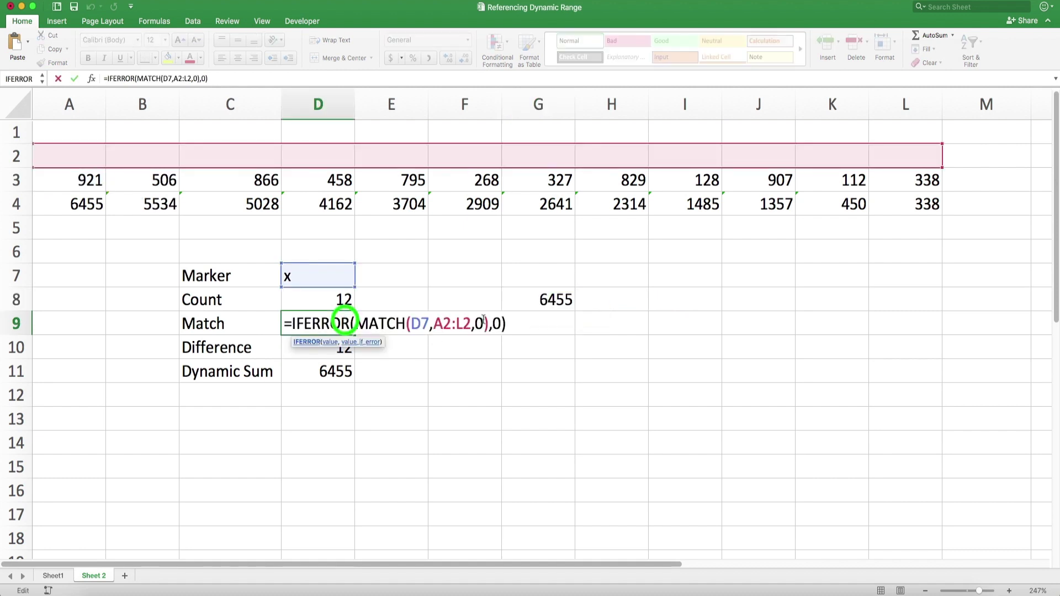
drag(505, 322, 292, 316)
key(super+c)
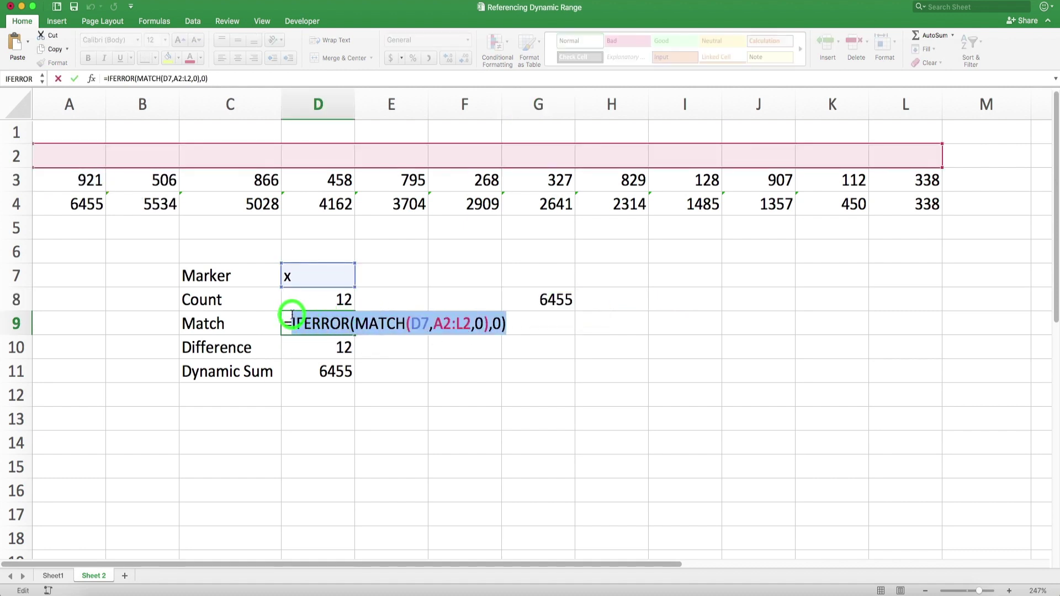
key(Escape)
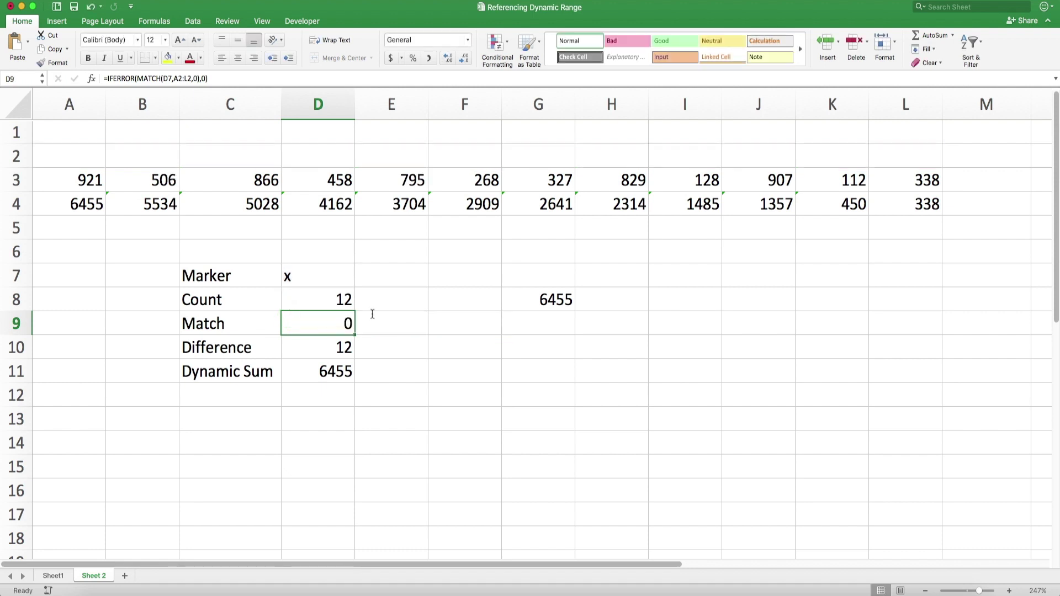
Step: Substitute IFERROR(MATCH(D7,A2:L2,0),0) for the D9 reference in G8's formula, keeping 6455
click(563, 301)
double_click(559, 300)
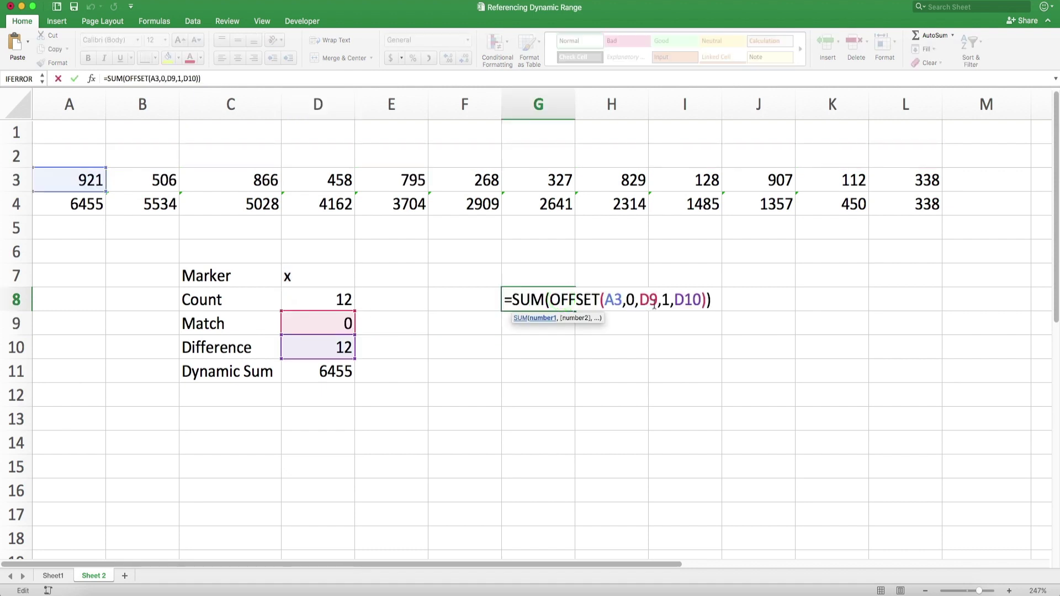
drag(656, 302, 643, 299)
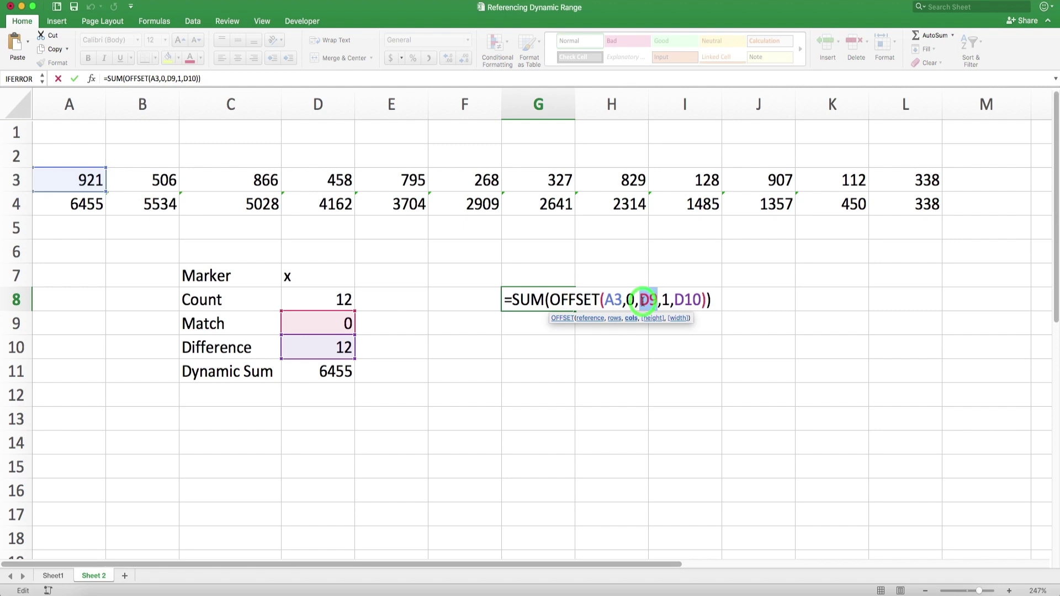
key(super+v)
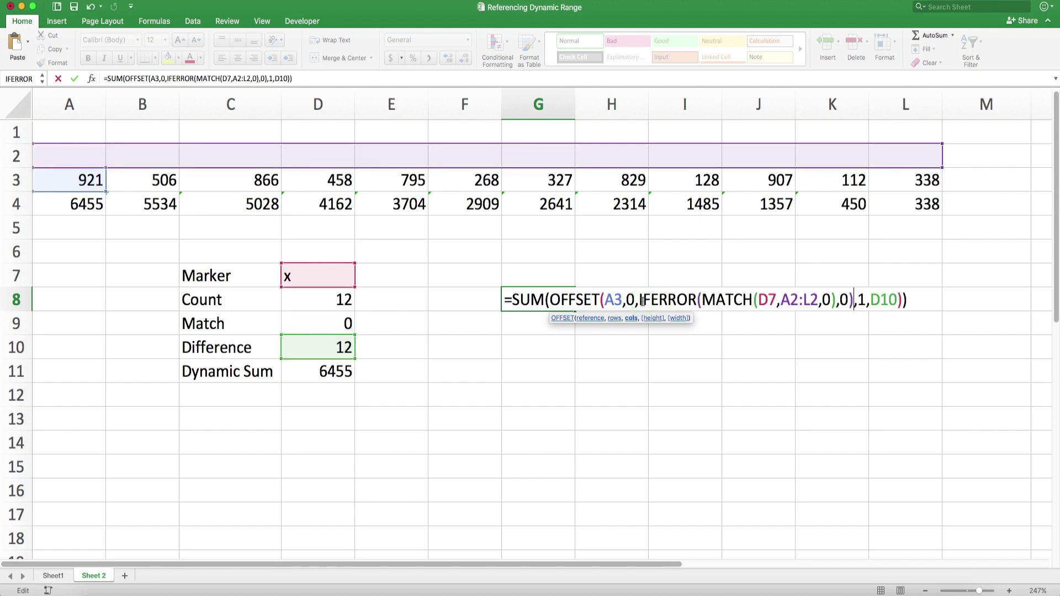
key(Return)
Step: Paste COUNT(A3:L3)-IFERROR(MATCH(D7,A2:L2,0),0) from D10 over the D10 reference in G8's formula
double_click(337, 347)
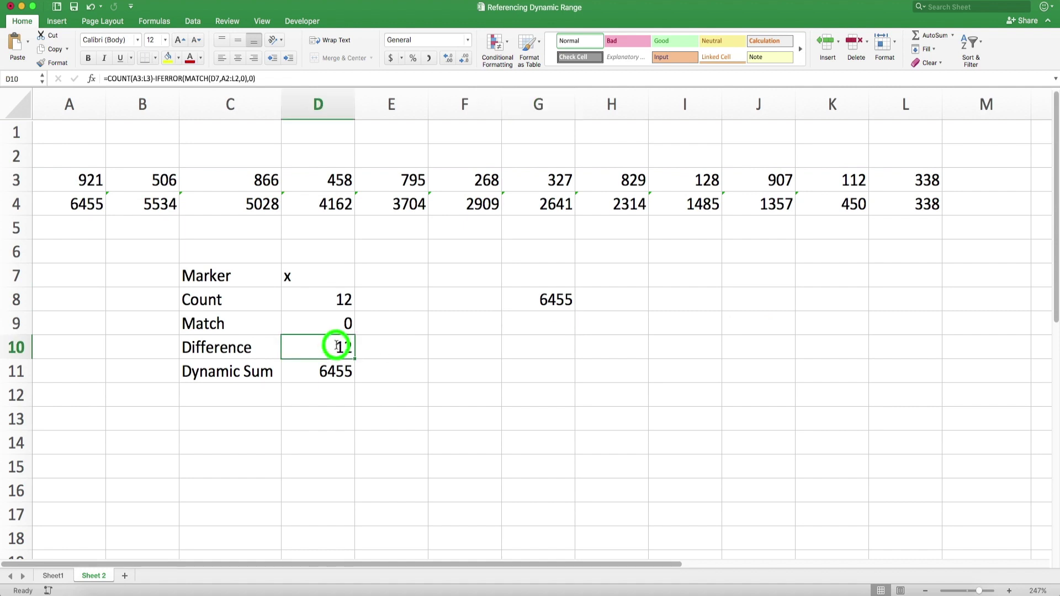
drag(611, 346, 295, 338)
key(super+c)
key(Escape)
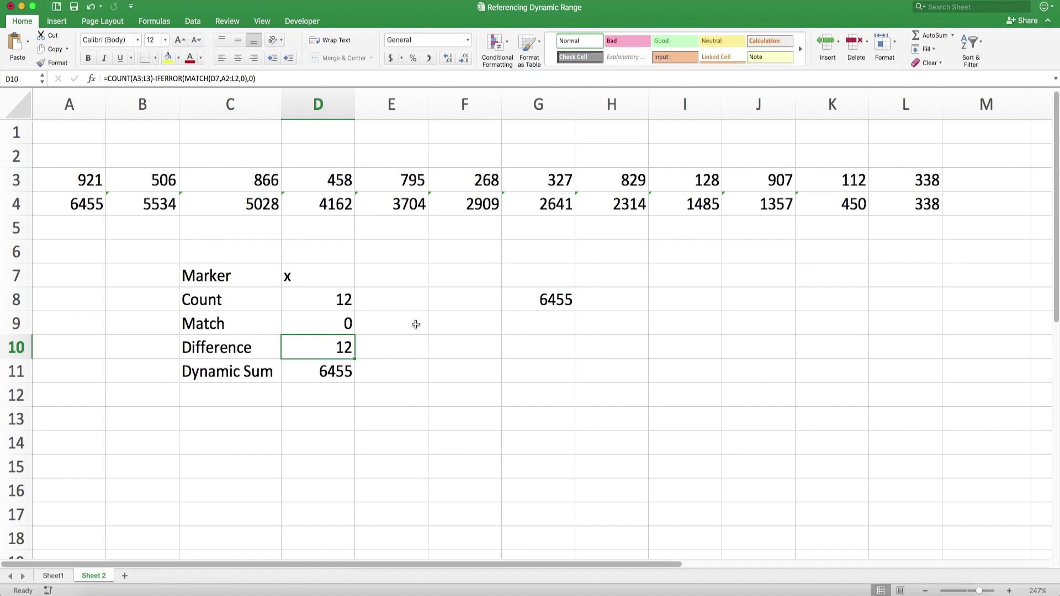
double_click(540, 301)
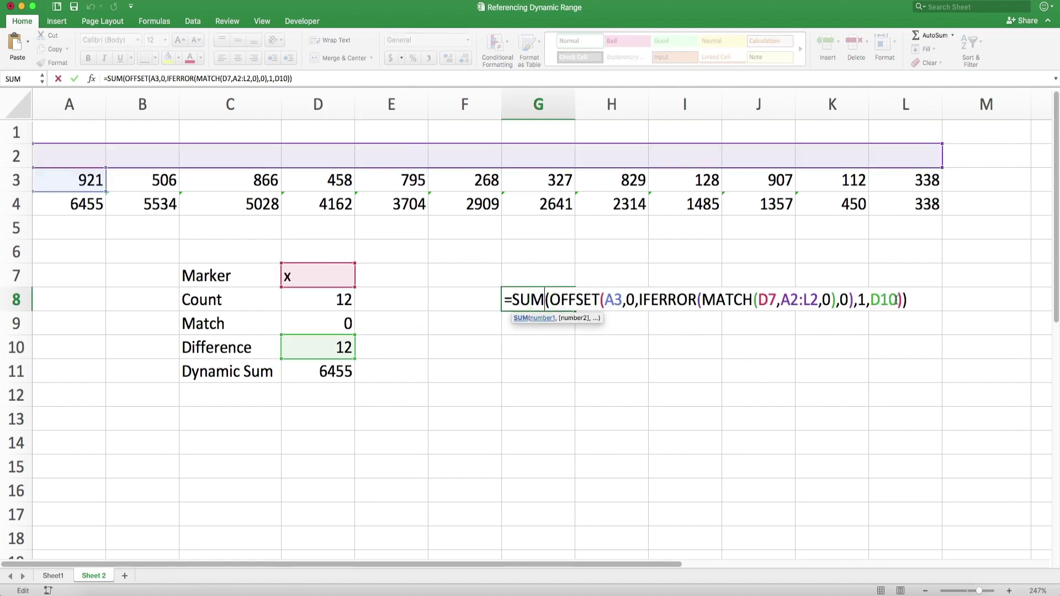
drag(897, 300, 870, 300)
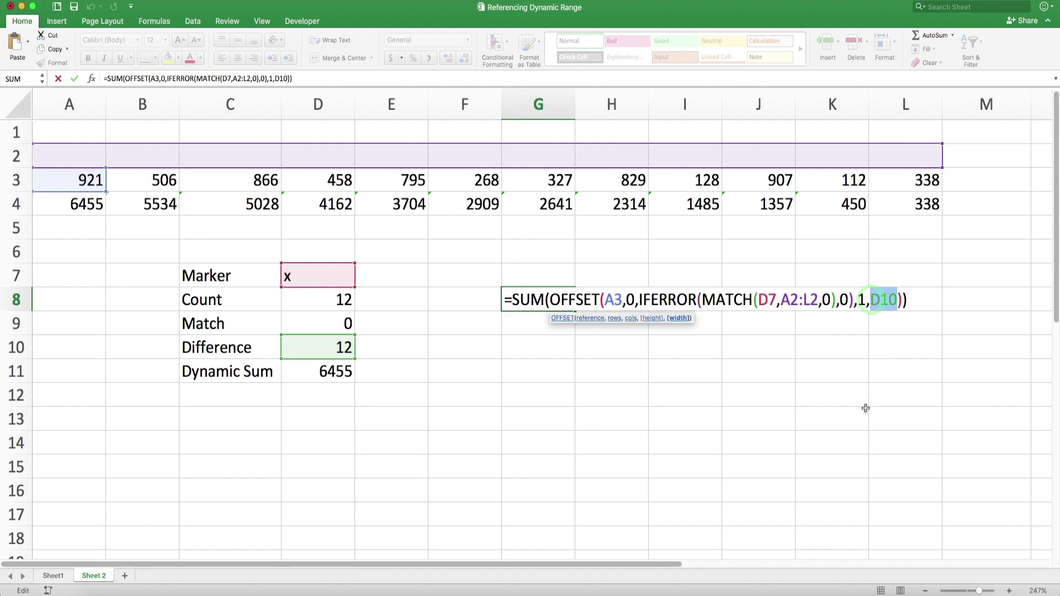
key(super+v)
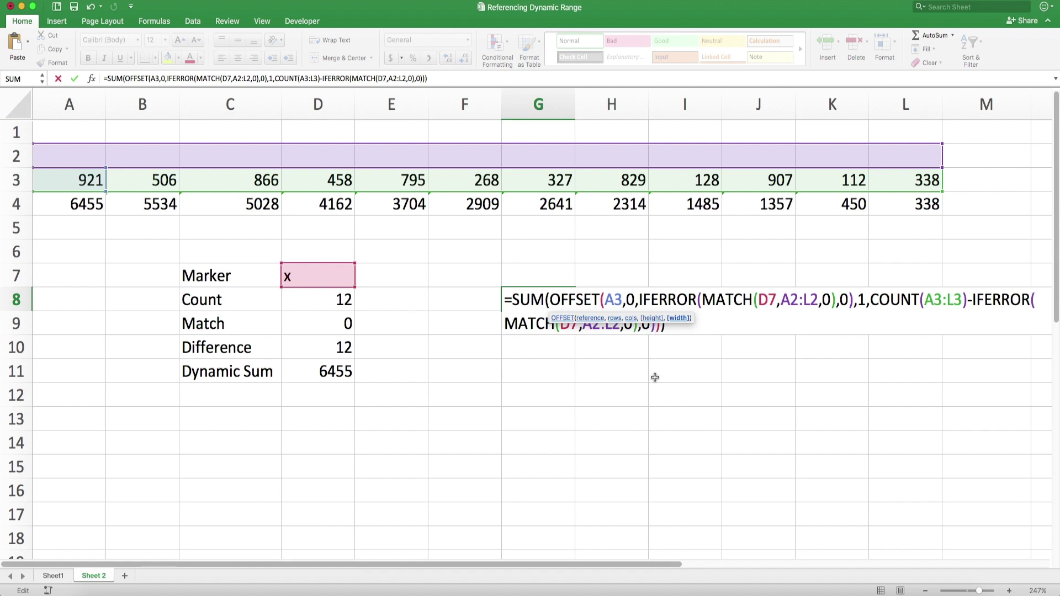
Step: Commit G8, then swap both D7 references in its MATCH calls for the literal "x"
key(Return)
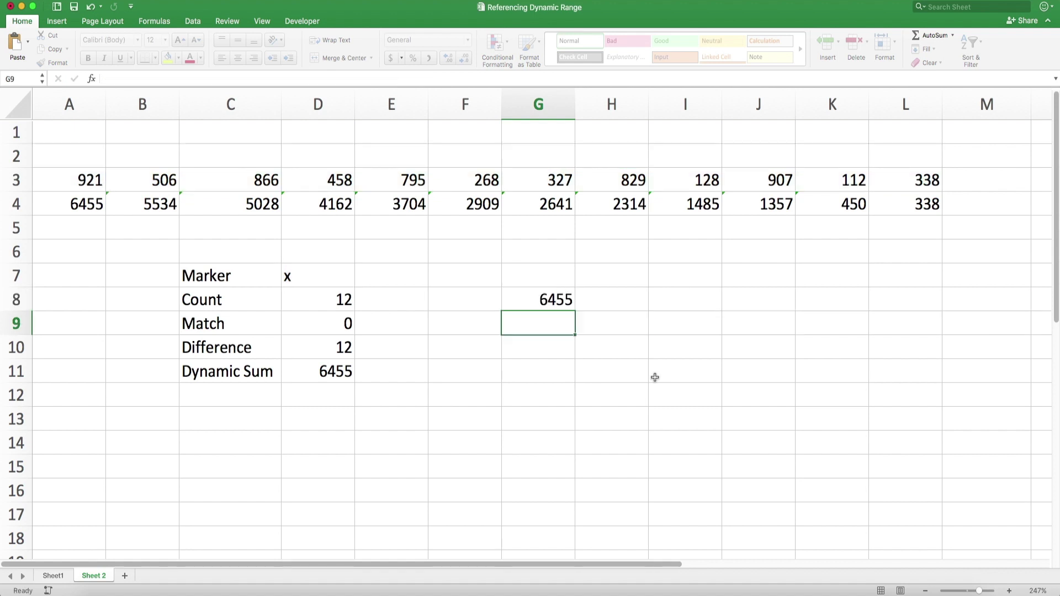
double_click(565, 300)
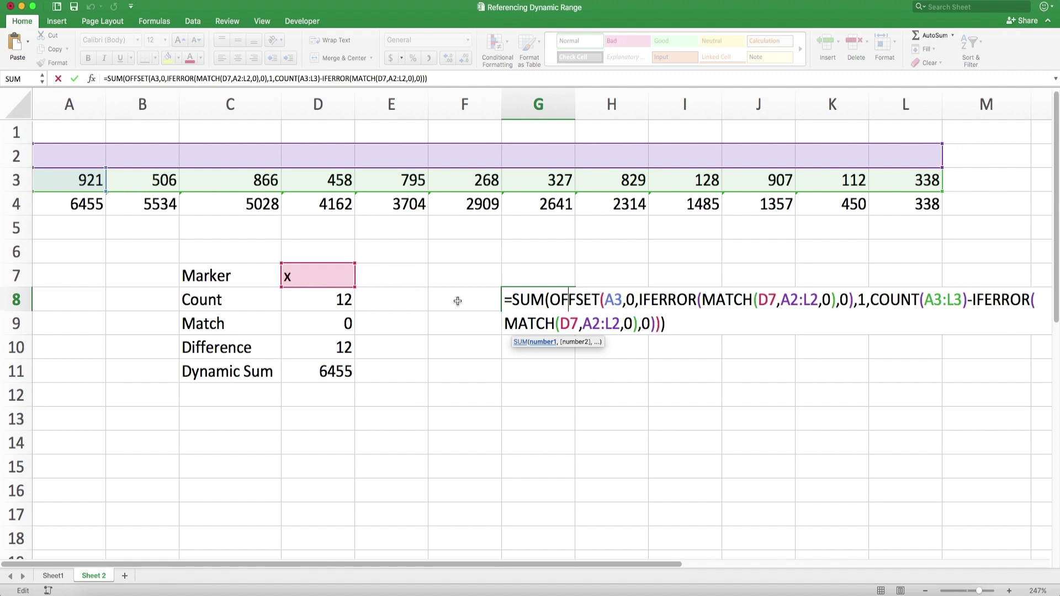
double_click(761, 301)
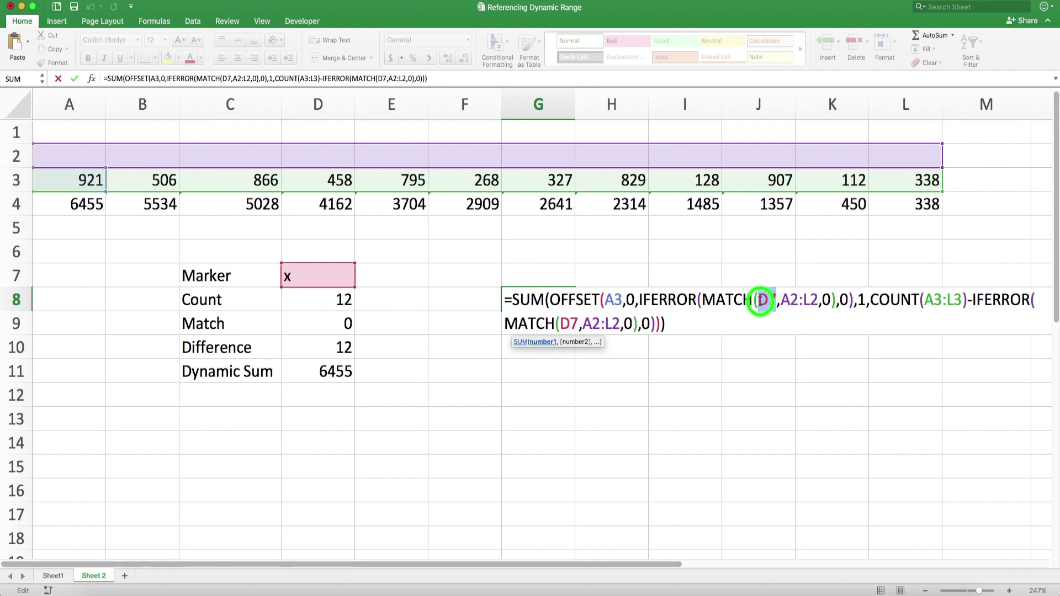
text(")
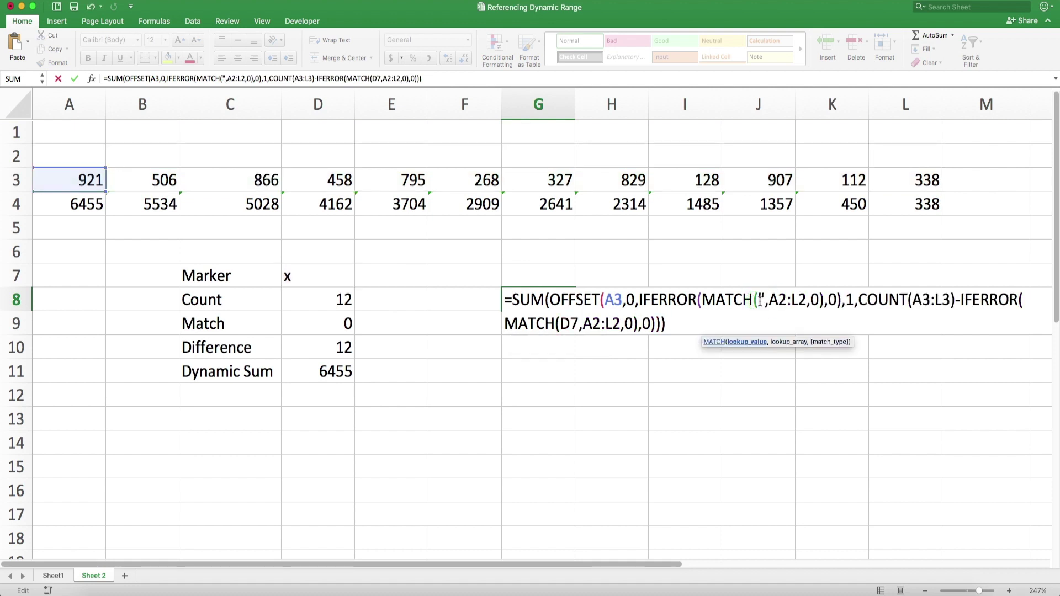
text(x")
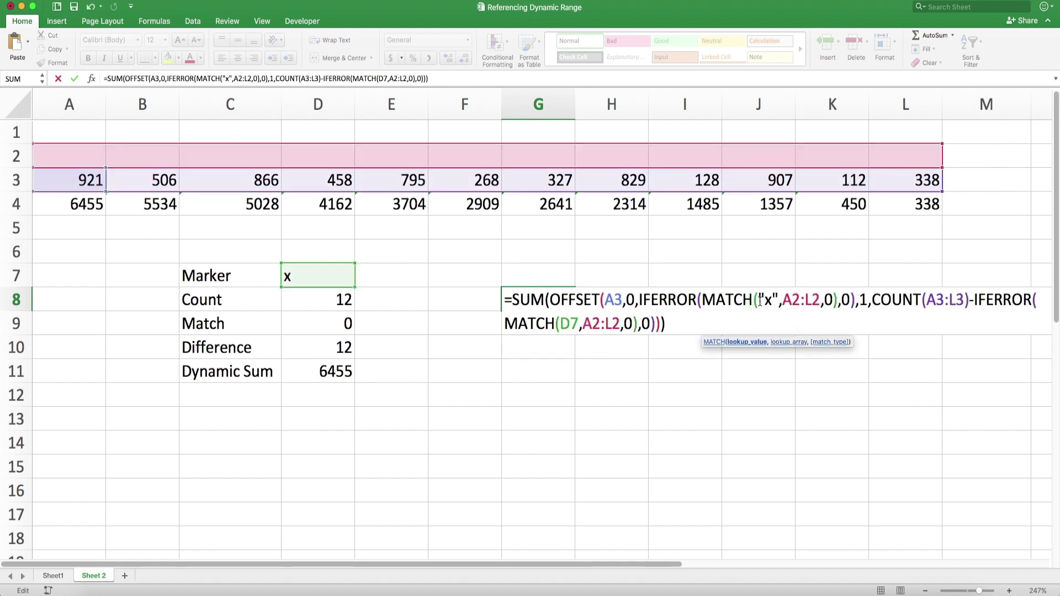
double_click(560, 325)
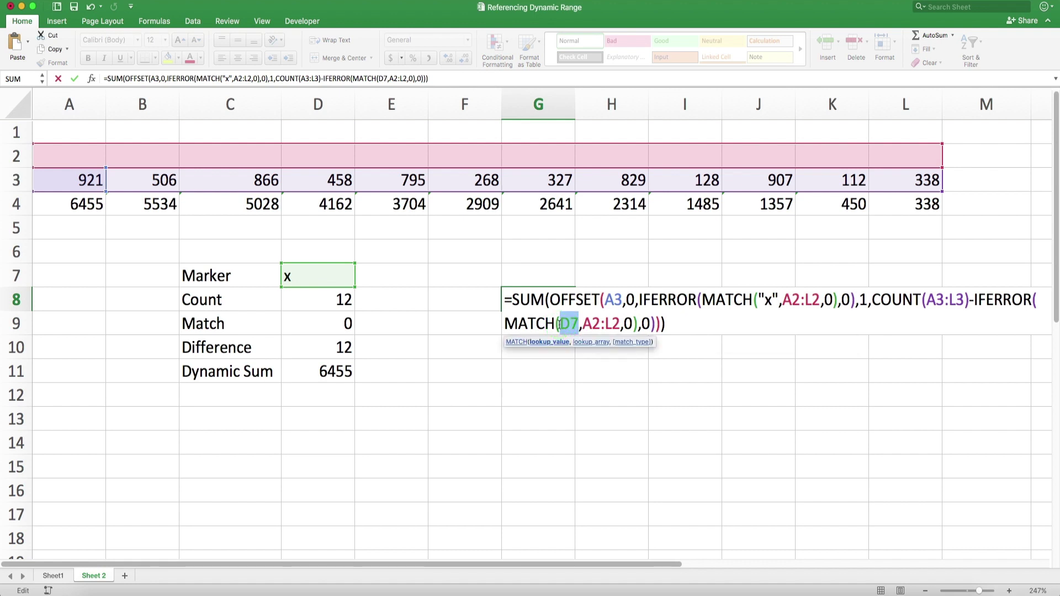
text("x")
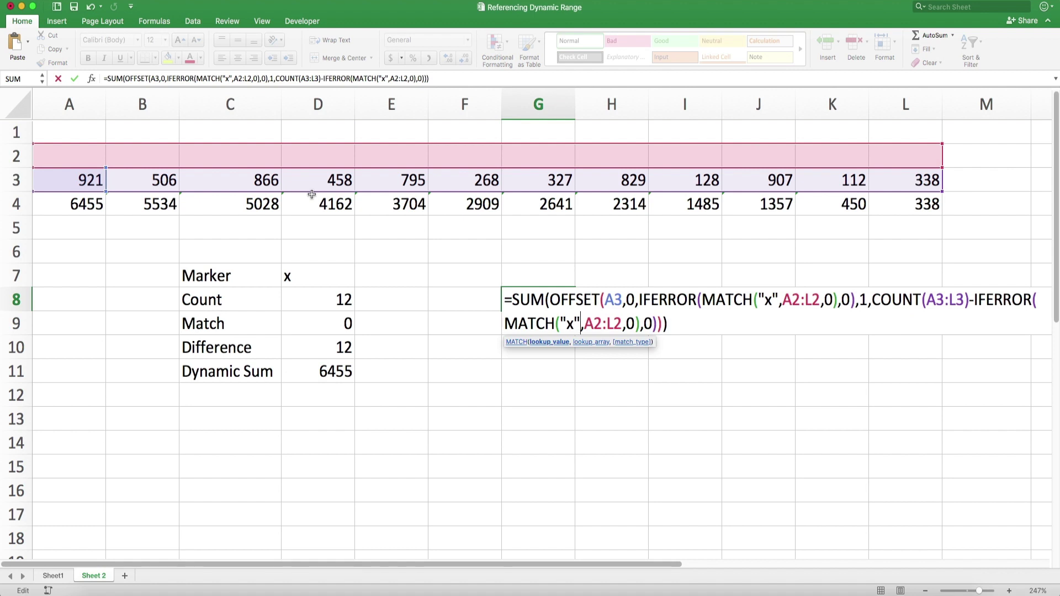
Step: Commit G8's literal-marker formula and clear the helper table in C7:D11
key(Return)
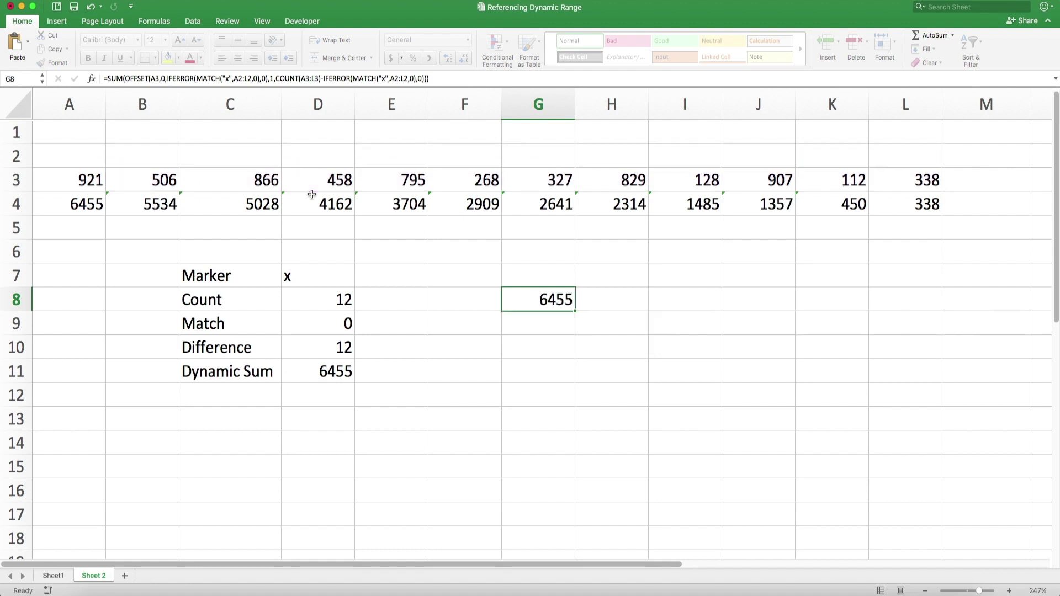
double_click(518, 295)
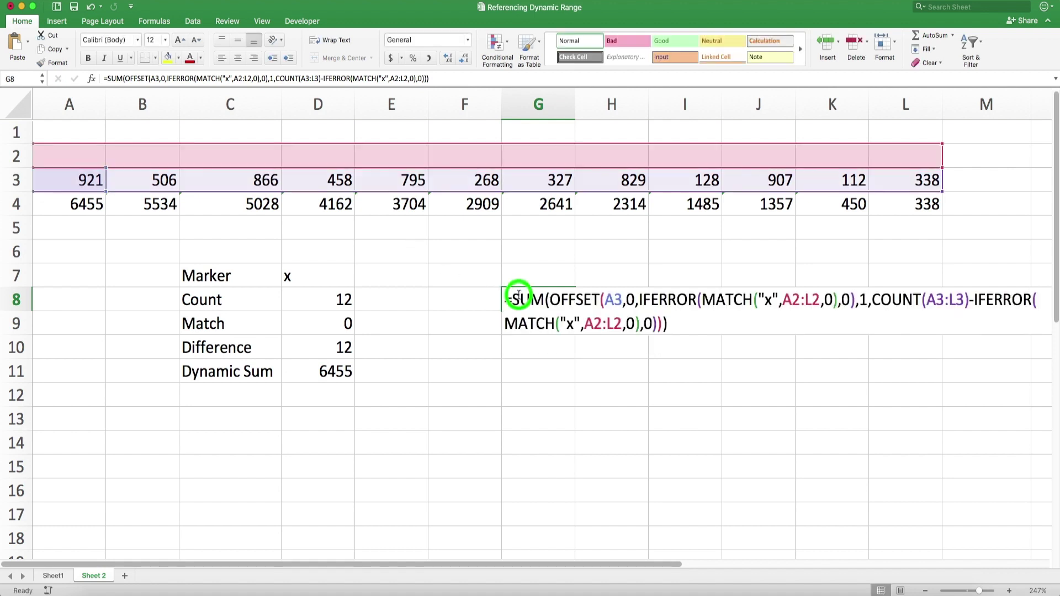
key(Escape)
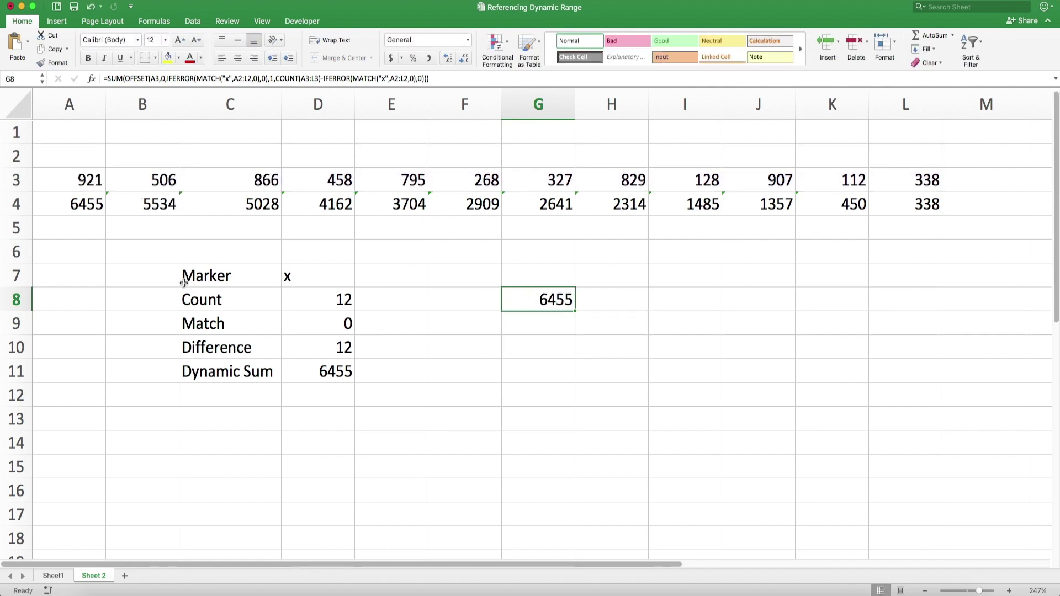
drag(182, 276, 337, 371)
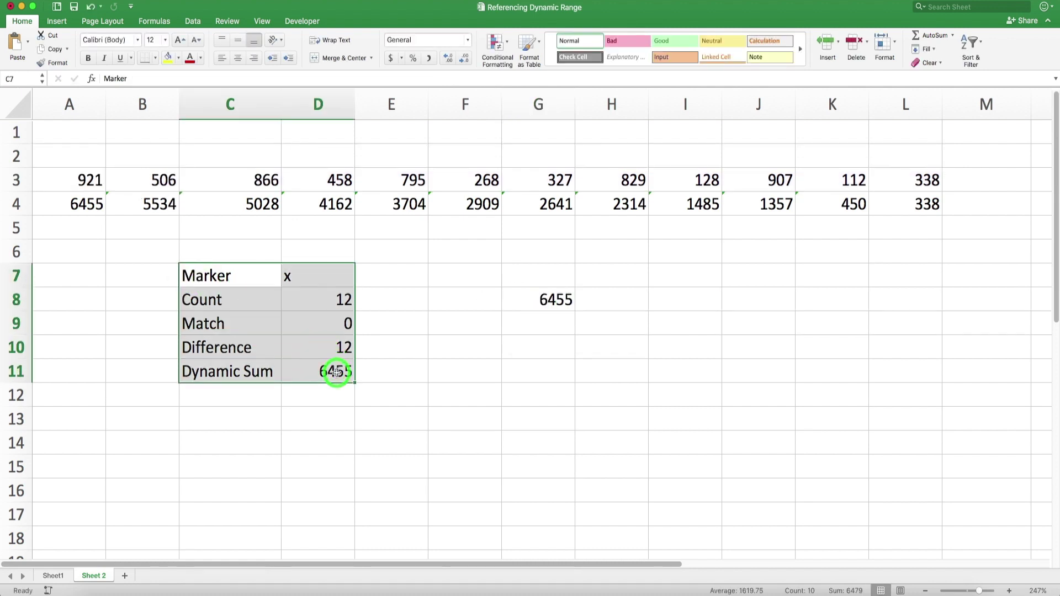
key(Delete)
Step: Enter x in D2 and confirm G8 totals the row-3 numbers after it: 3704
click(561, 302)
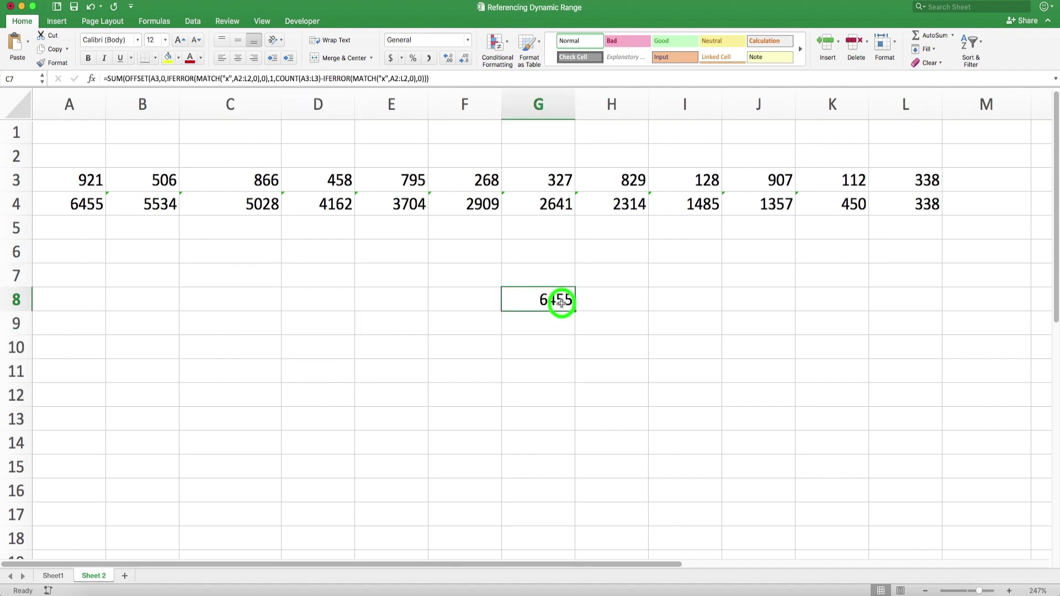
click(321, 157)
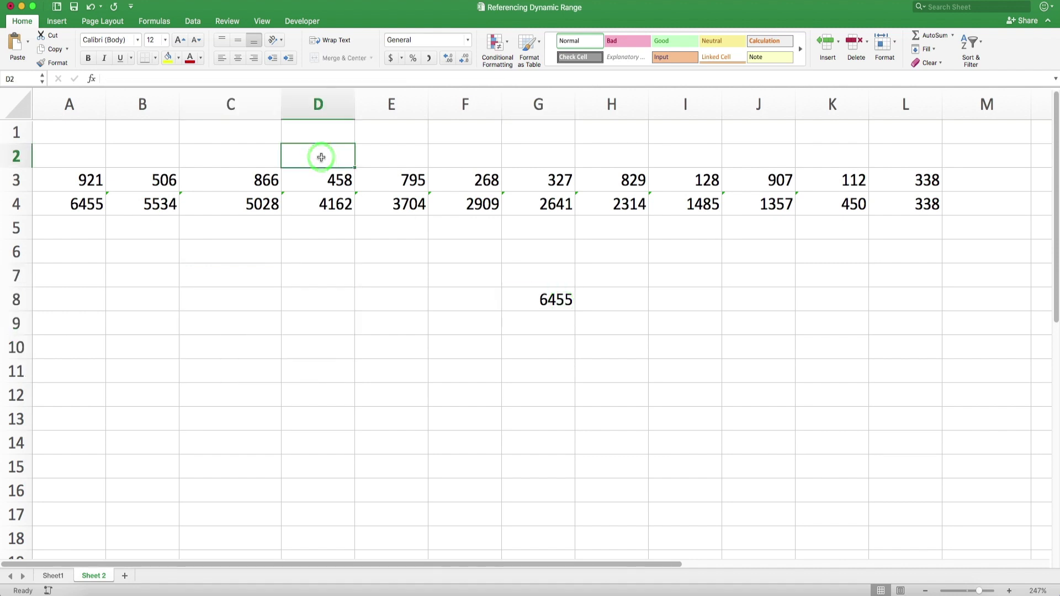
text(x)
key(Return)
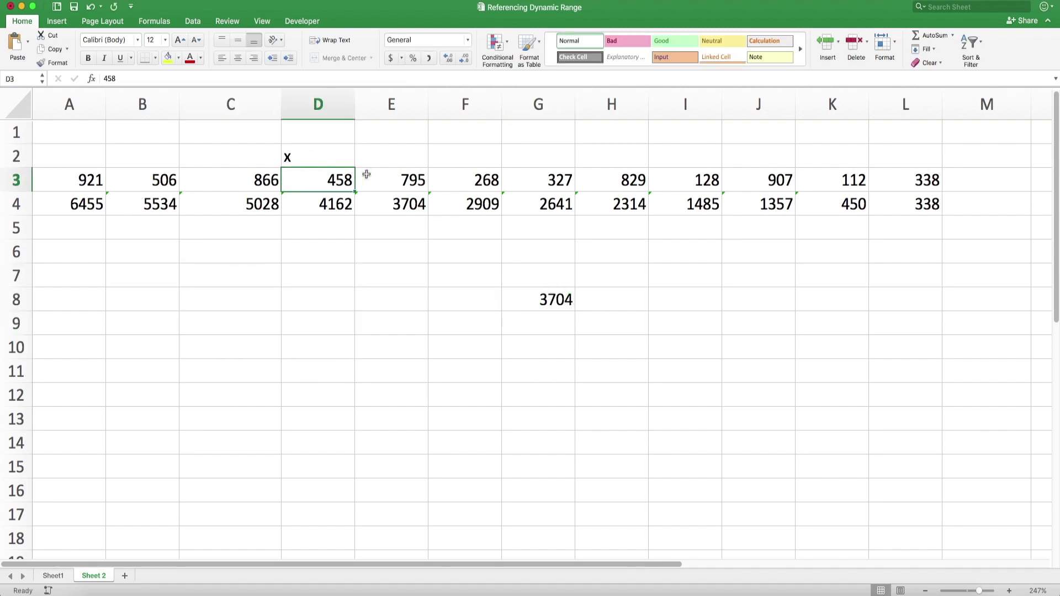
drag(373, 176, 887, 182)
click(405, 263)
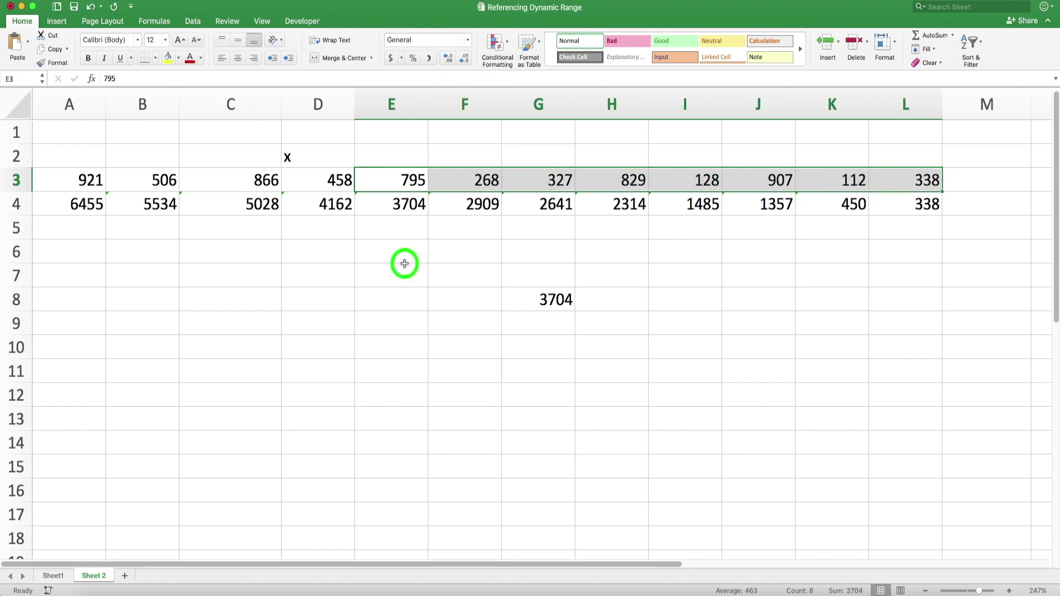